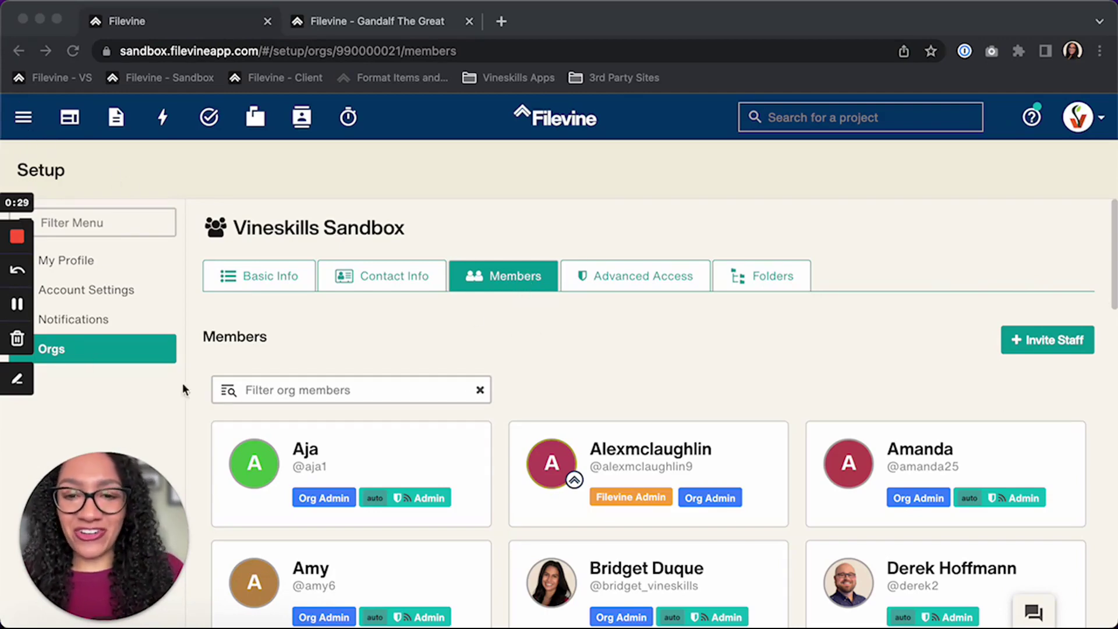
- Filter the org members by first name and view the delete-test user's Org Admin permissions, including the option to remove them from the org
left_click(382, 389)
type("kay")
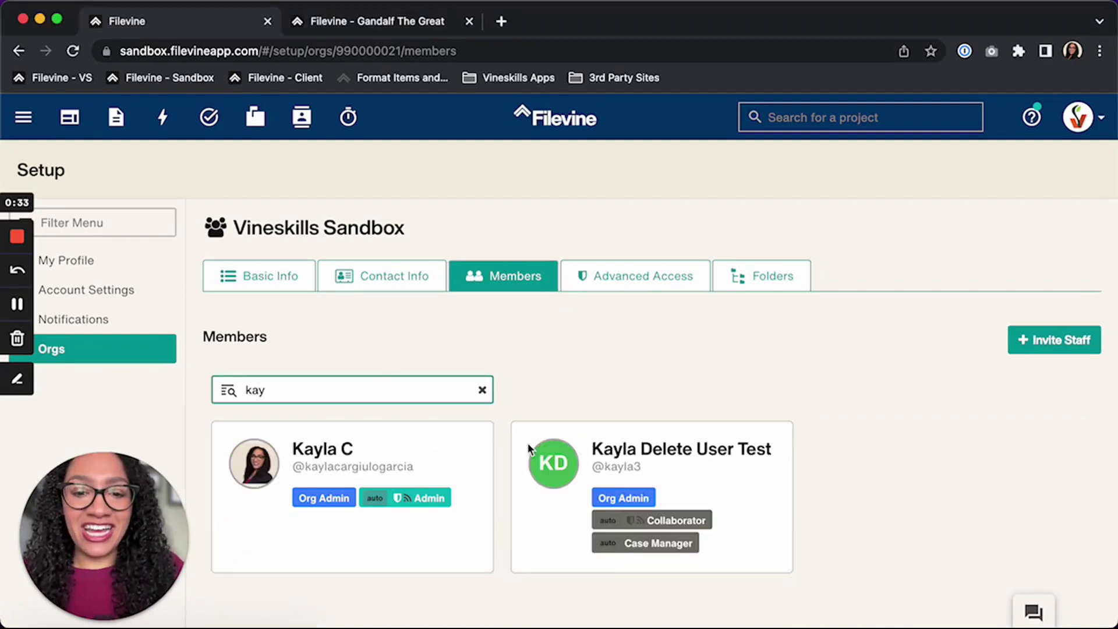
left_click(636, 464)
left_click(612, 250)
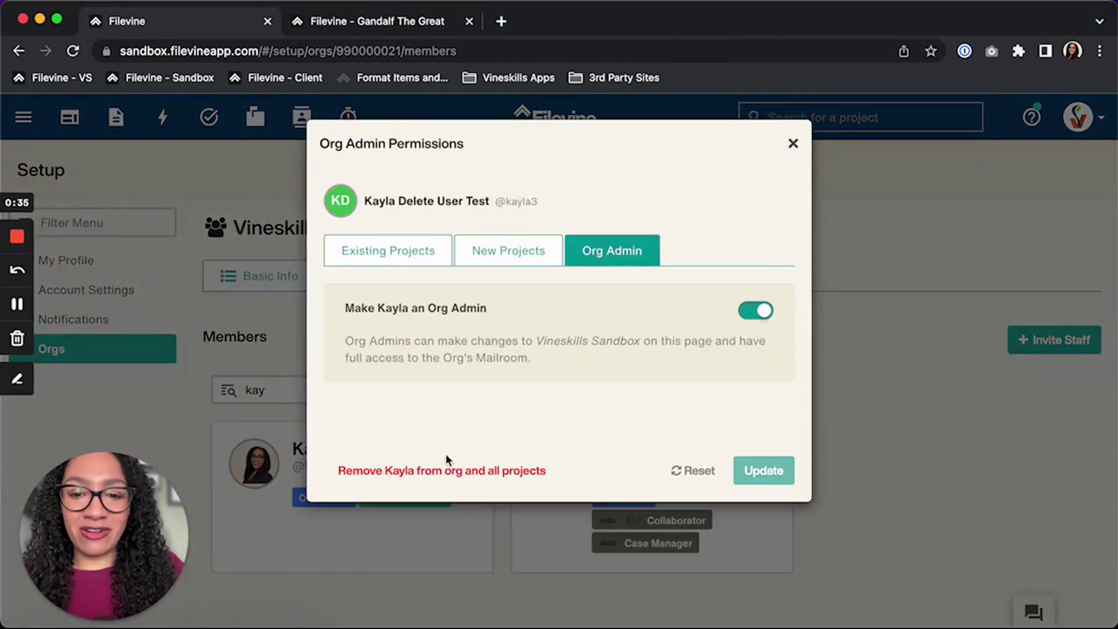
left_click(794, 145)
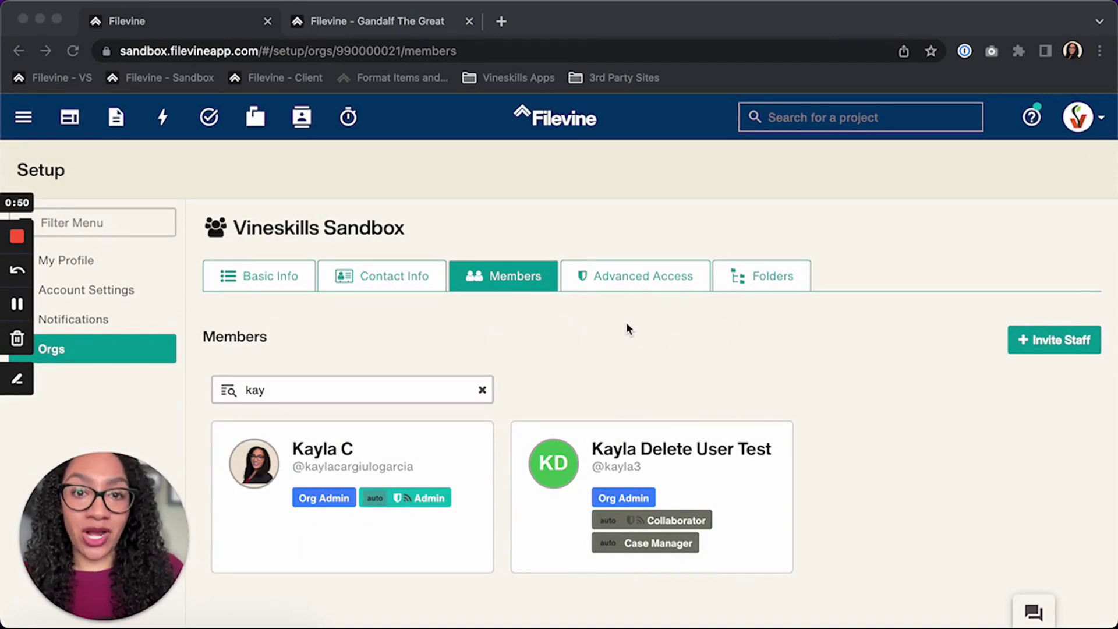
- Open the Gandalf The Great project through the project search
left_click(848, 112)
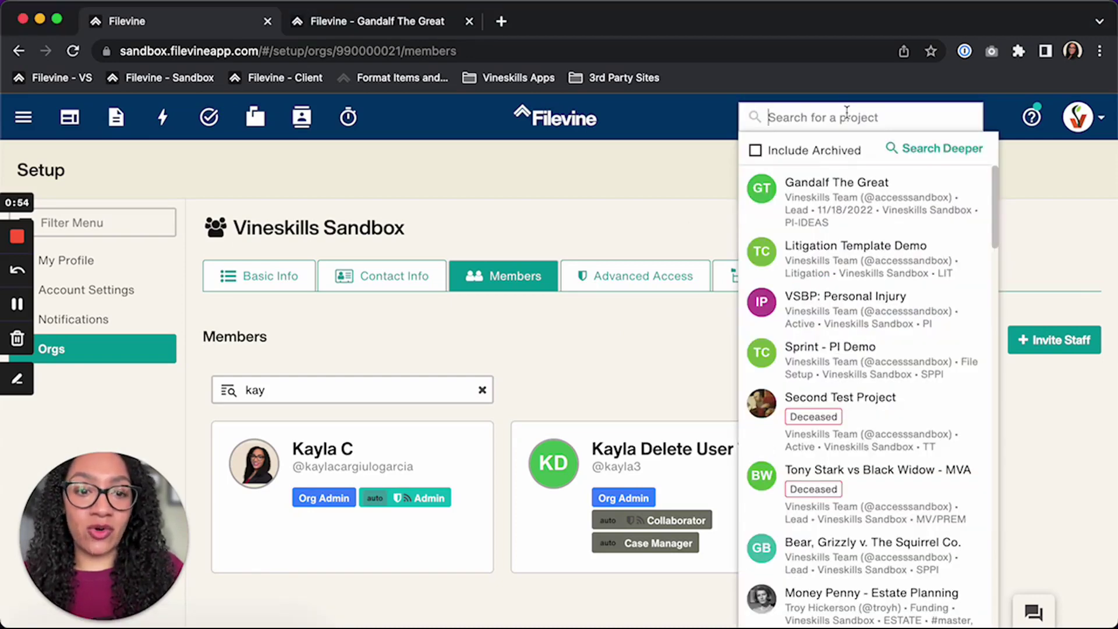
left_click(842, 183)
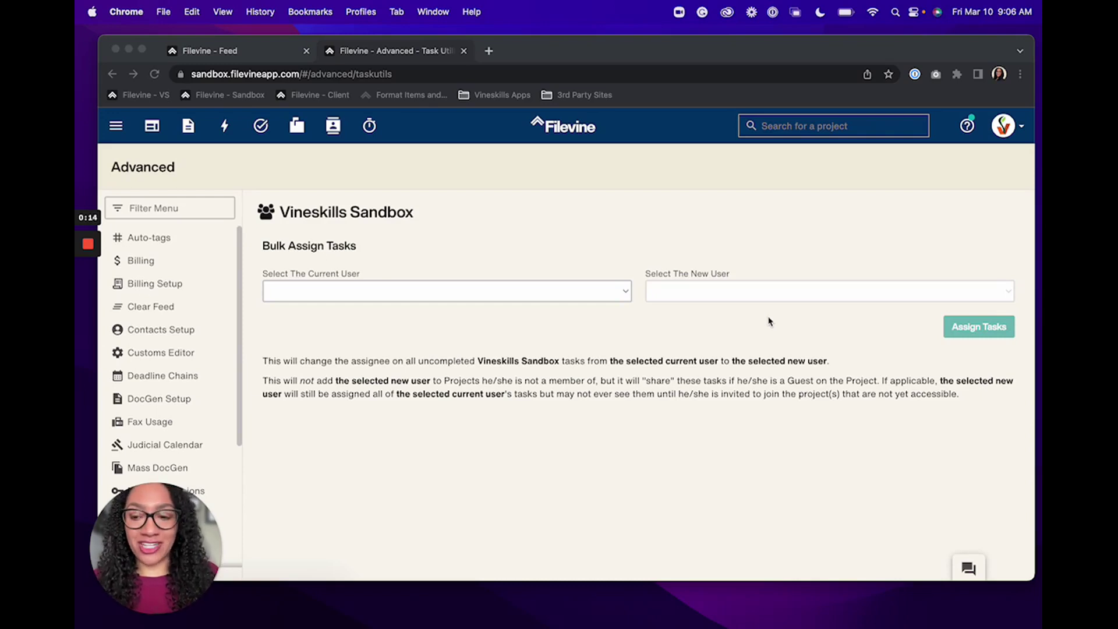
- Choose the delete-test user as the current user for Bulk Assign Tasks in Task Utilities
scroll(147, 334, "down", 5)
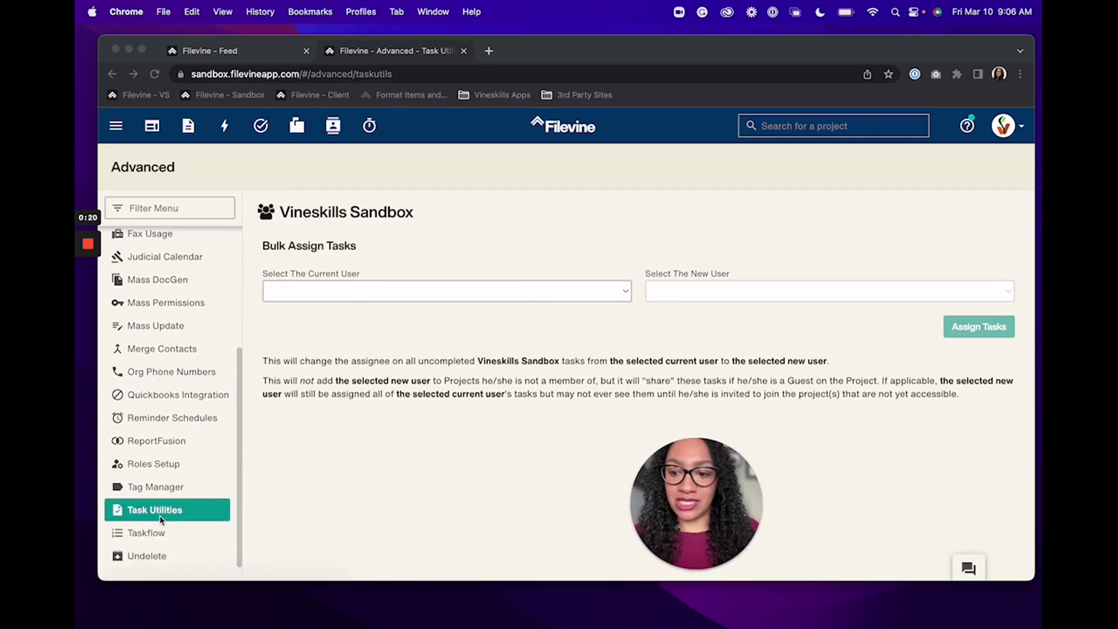
left_click_drag(690, 511, 162, 492)
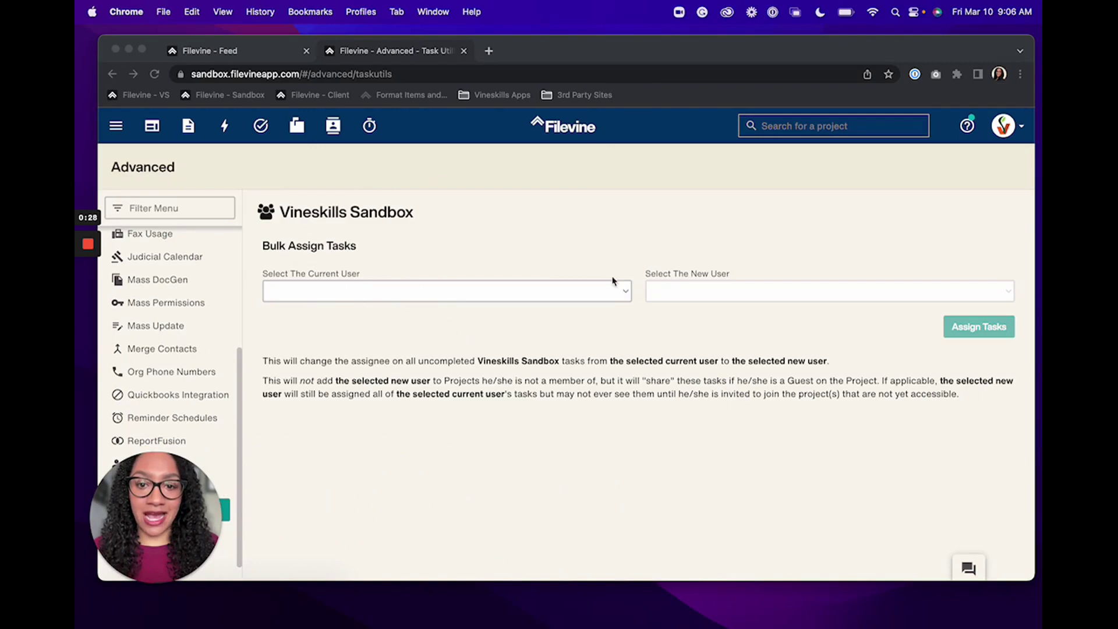
left_click(411, 290)
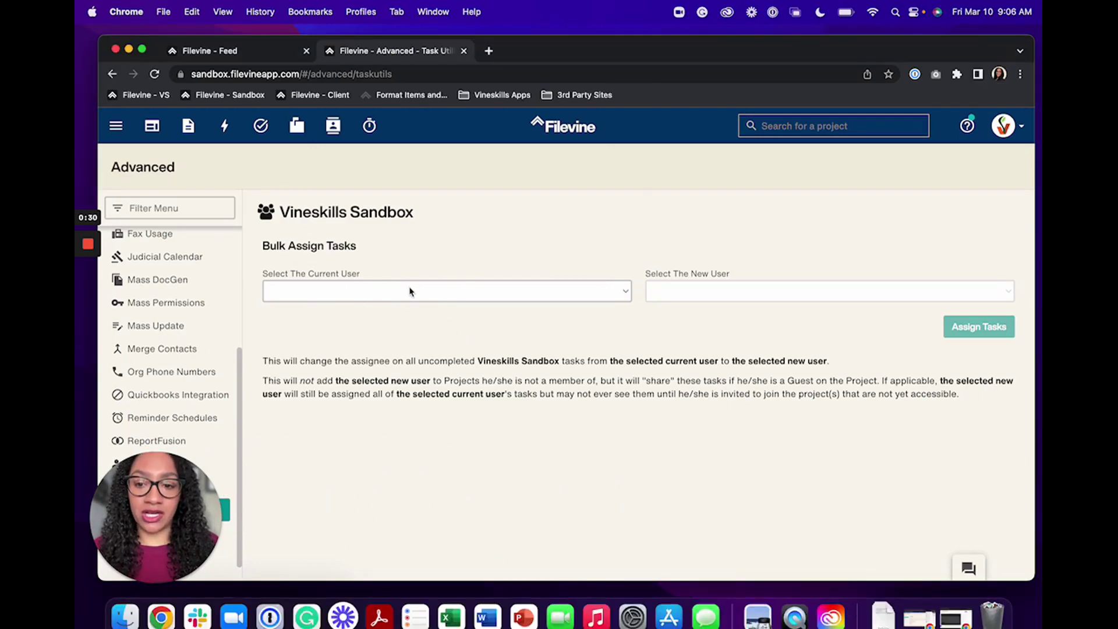
left_click(590, 297)
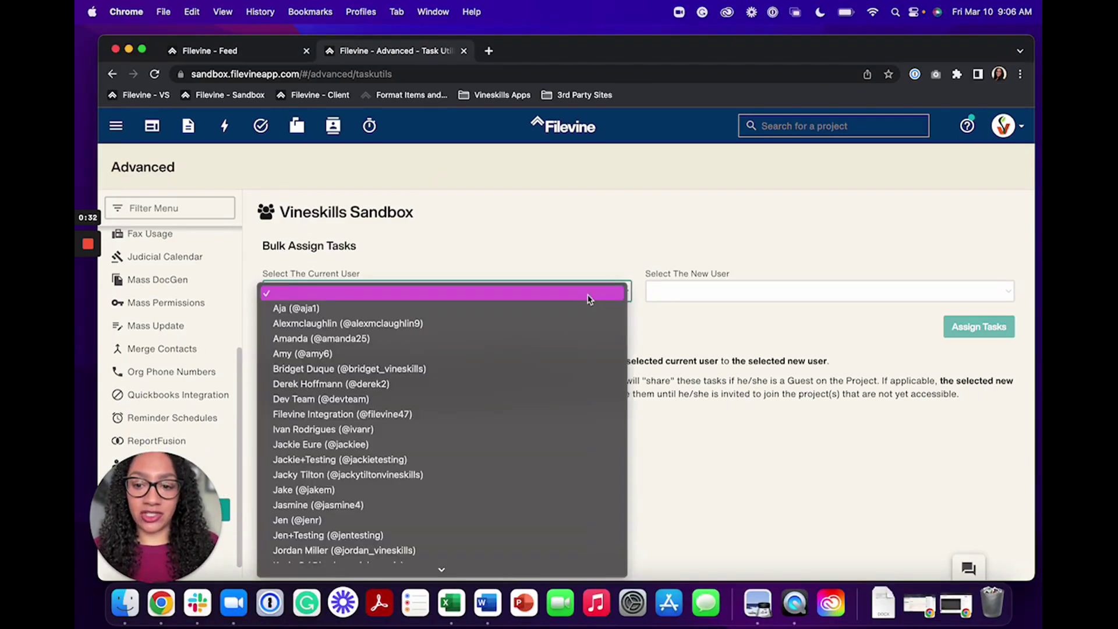
scroll(502, 459, "down", 5)
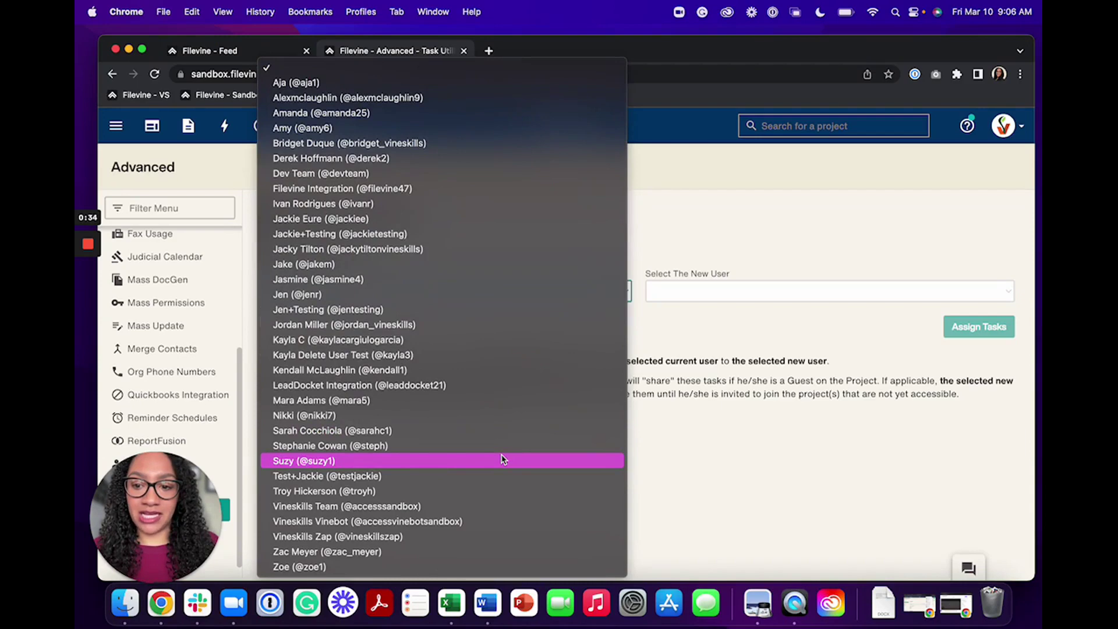
left_click(481, 355)
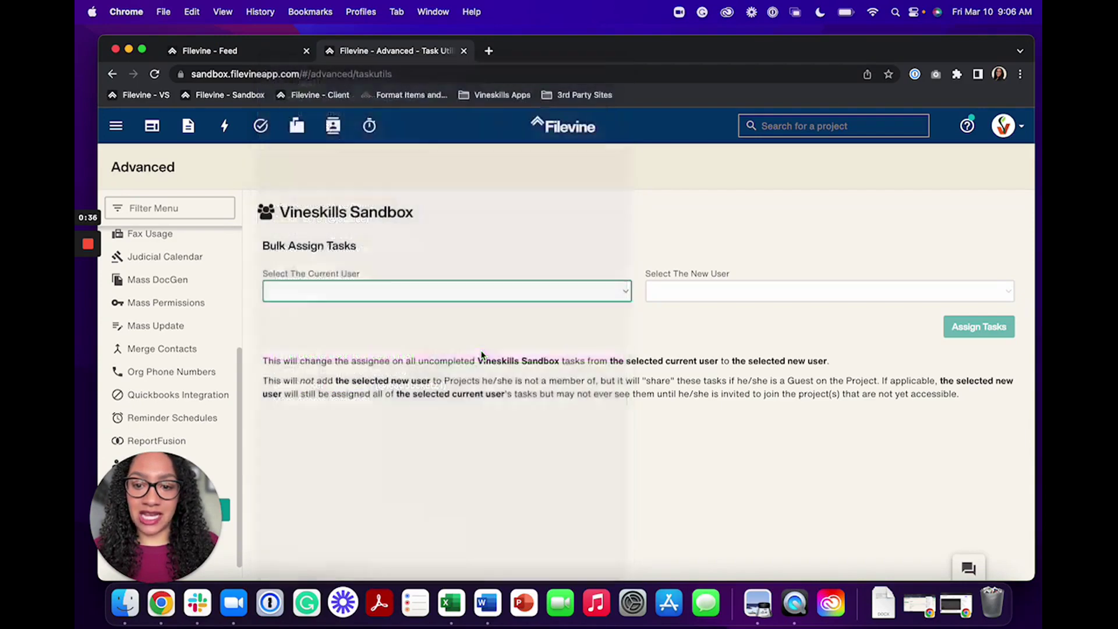
- Choose the replacement admin user as the new user and bulk assign the tasks to them
left_click(743, 304)
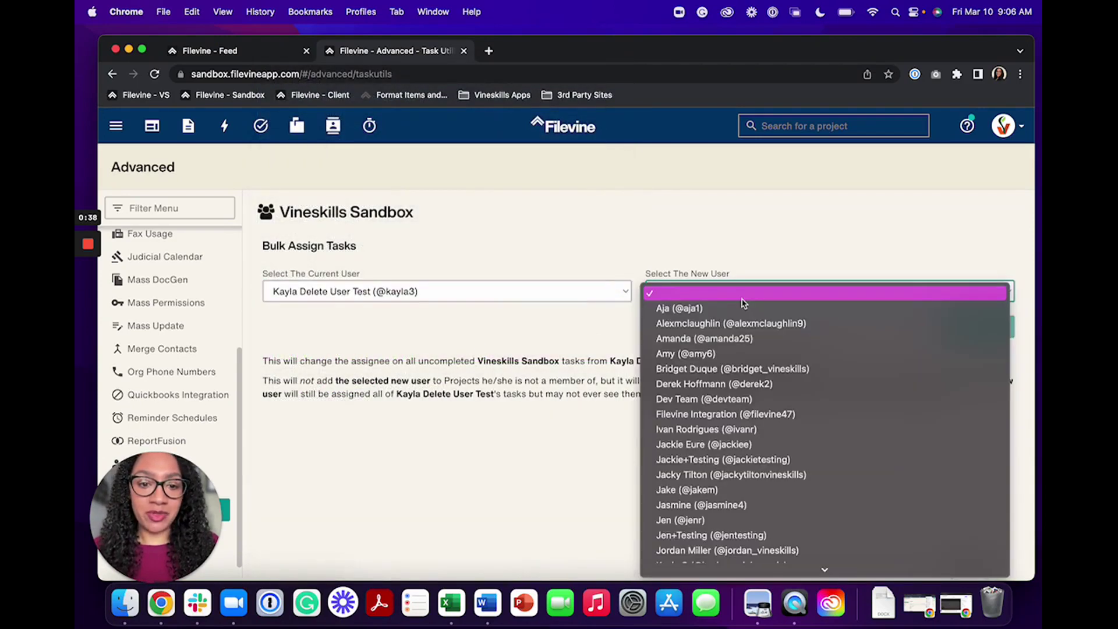
scroll(753, 469, "down", 3)
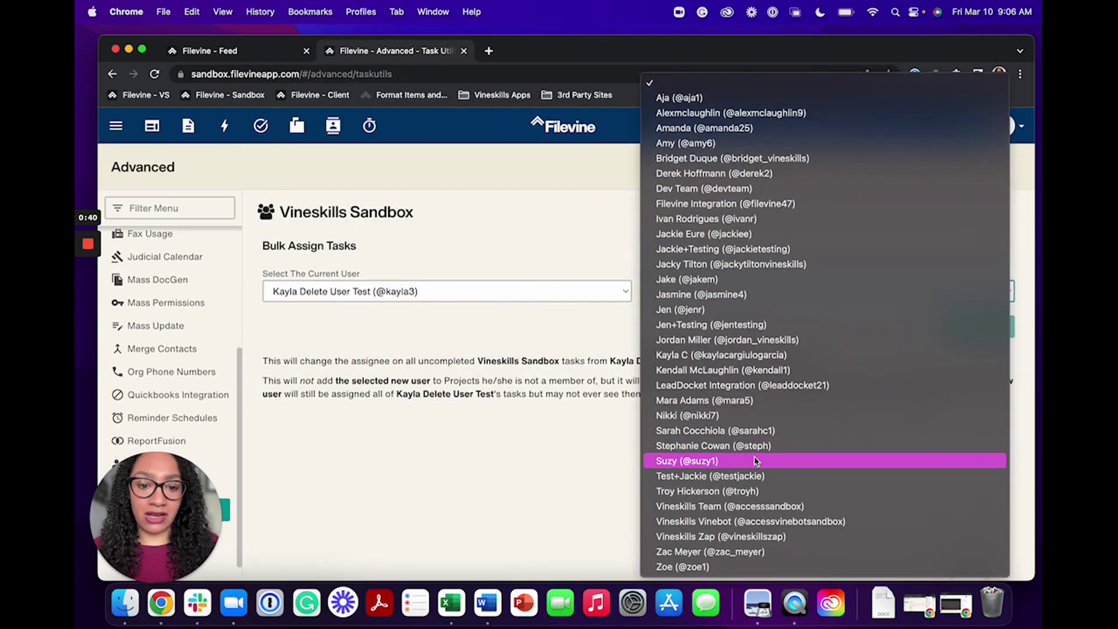
left_click(784, 357)
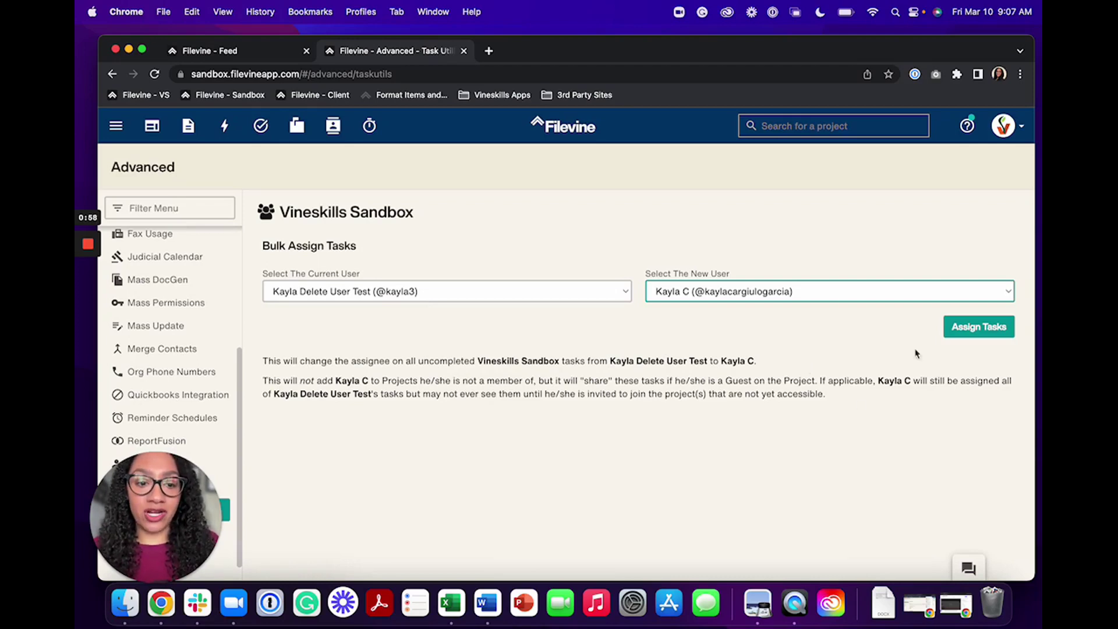
left_click(984, 327)
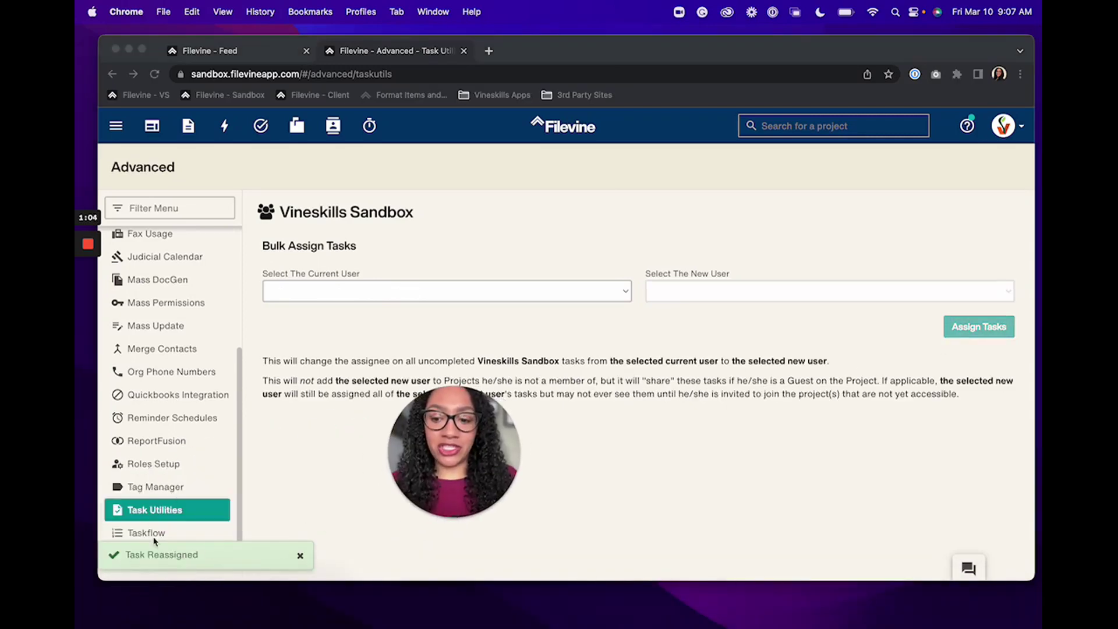
- Find the Gandalf The Great project and review the task notes in its Activity section
left_click_drag(453, 450, 156, 502)
left_click(812, 126)
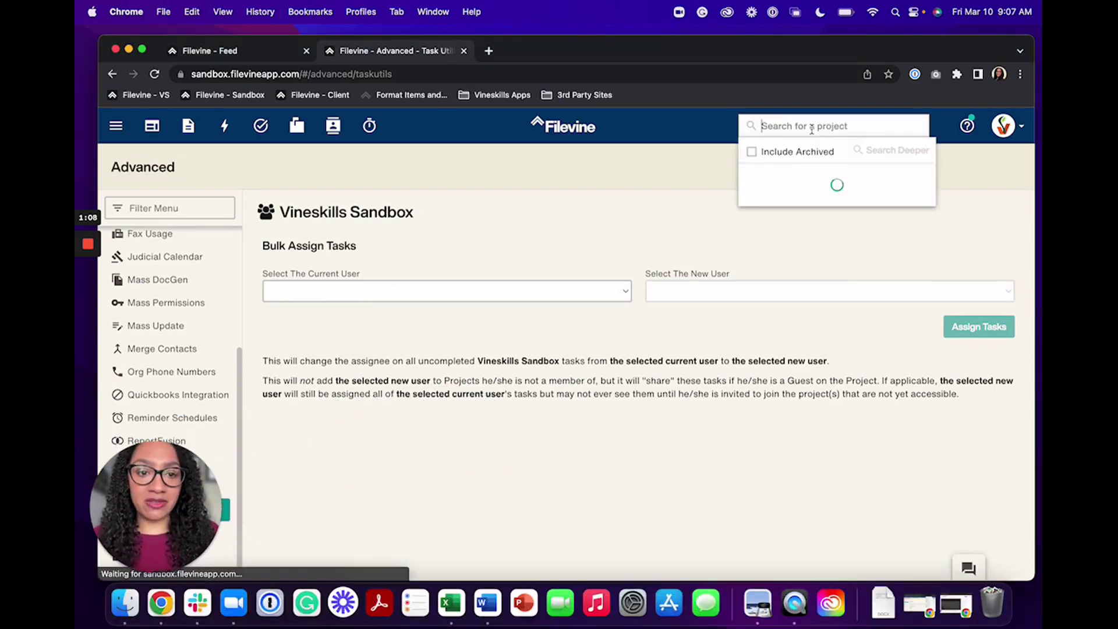
type("gand")
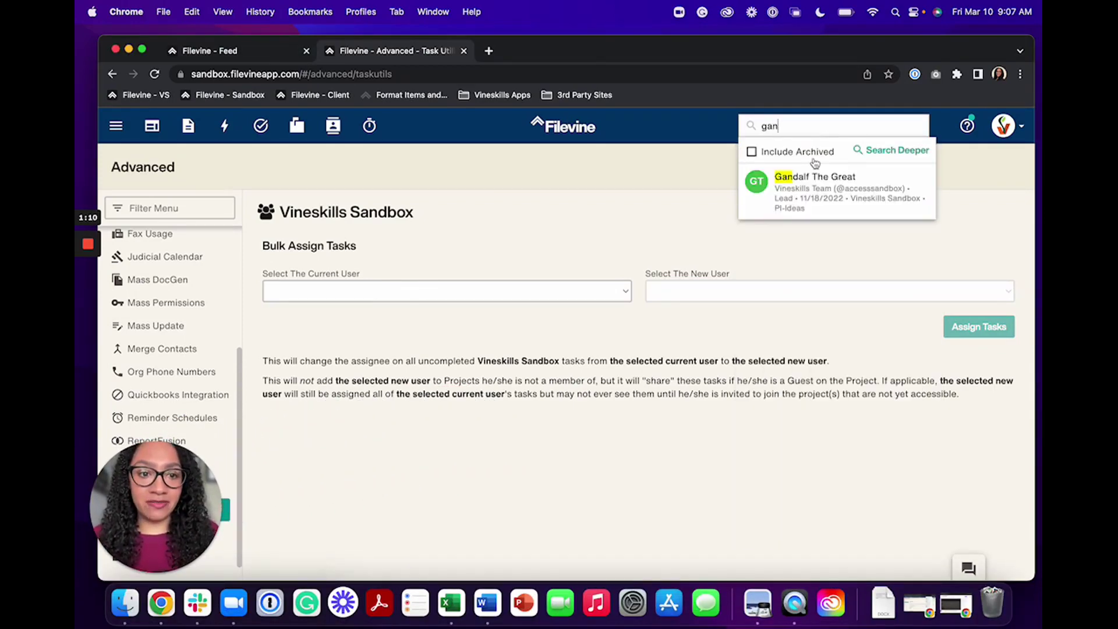
left_click(822, 192)
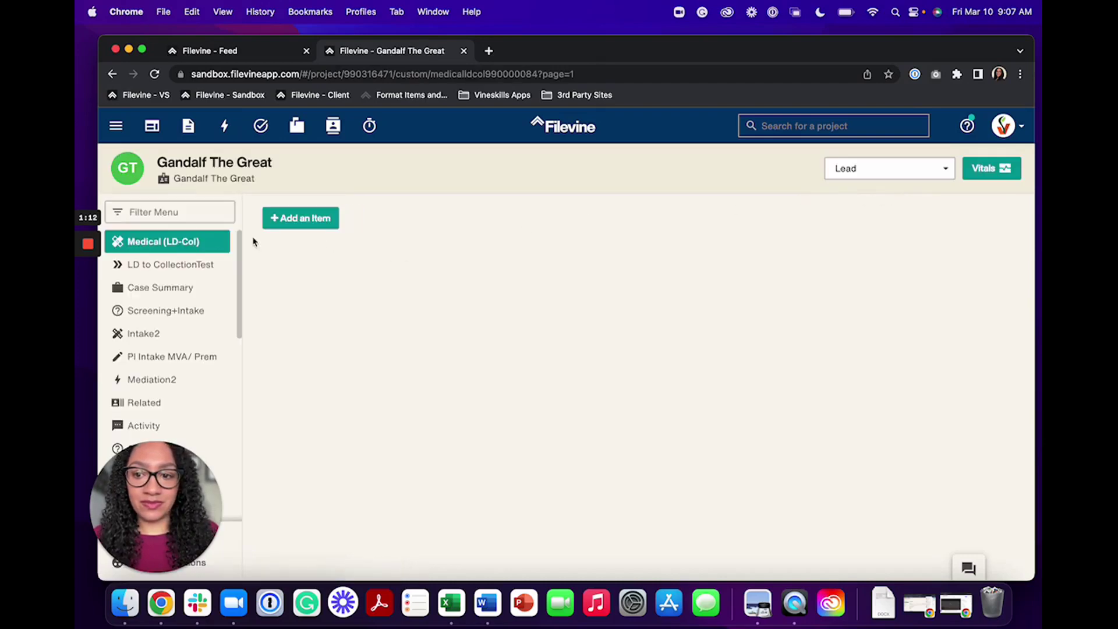
left_click(166, 212)
type("ac")
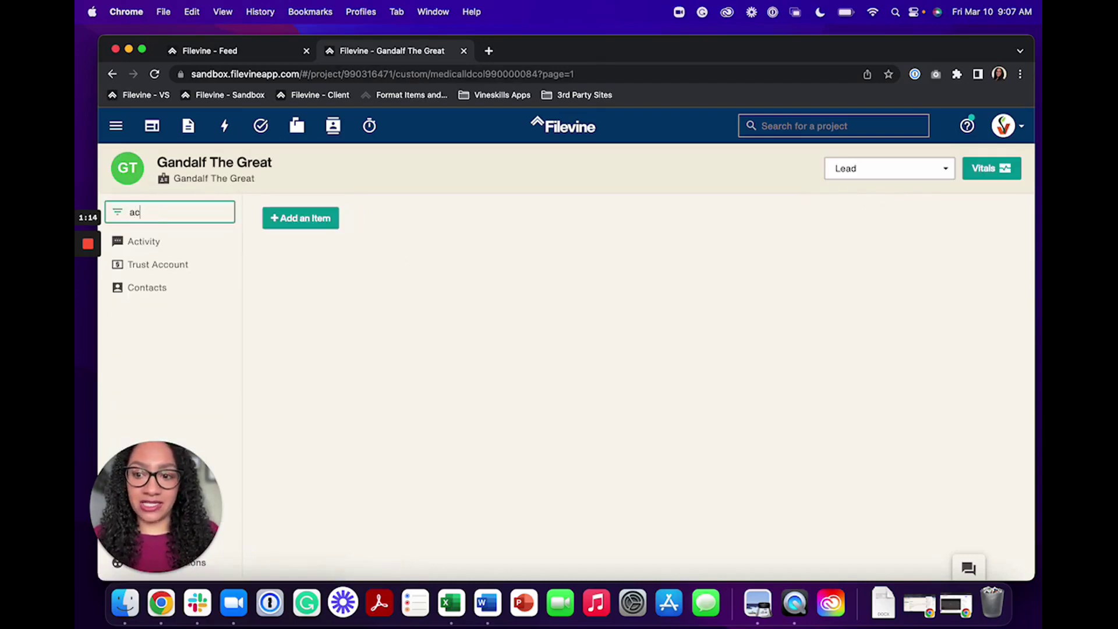
left_click(181, 240)
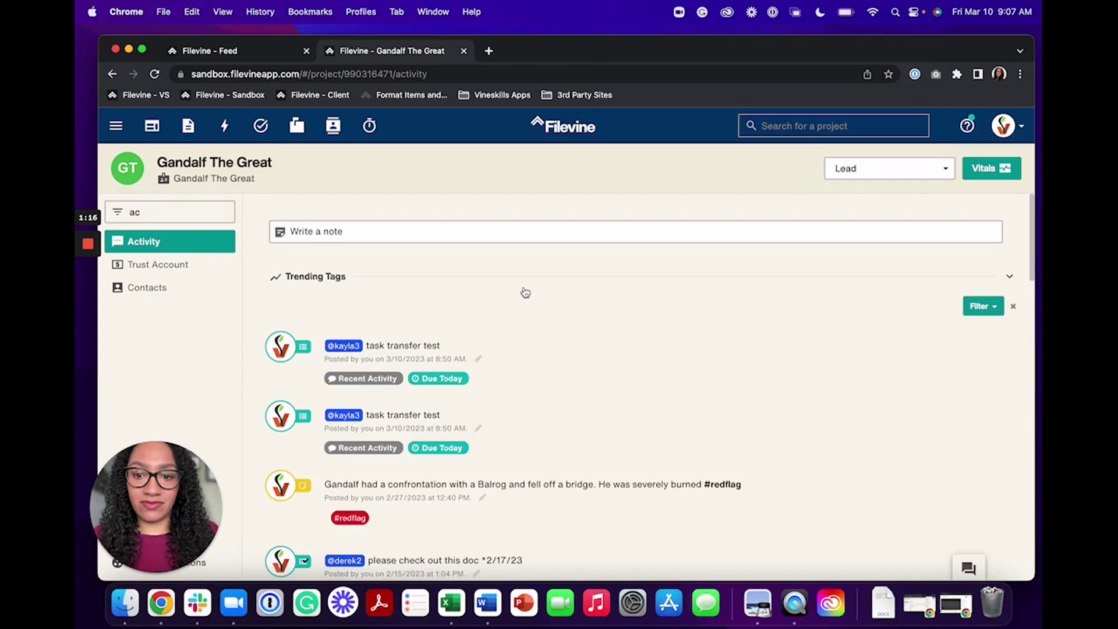
scroll(466, 378, "down", 2)
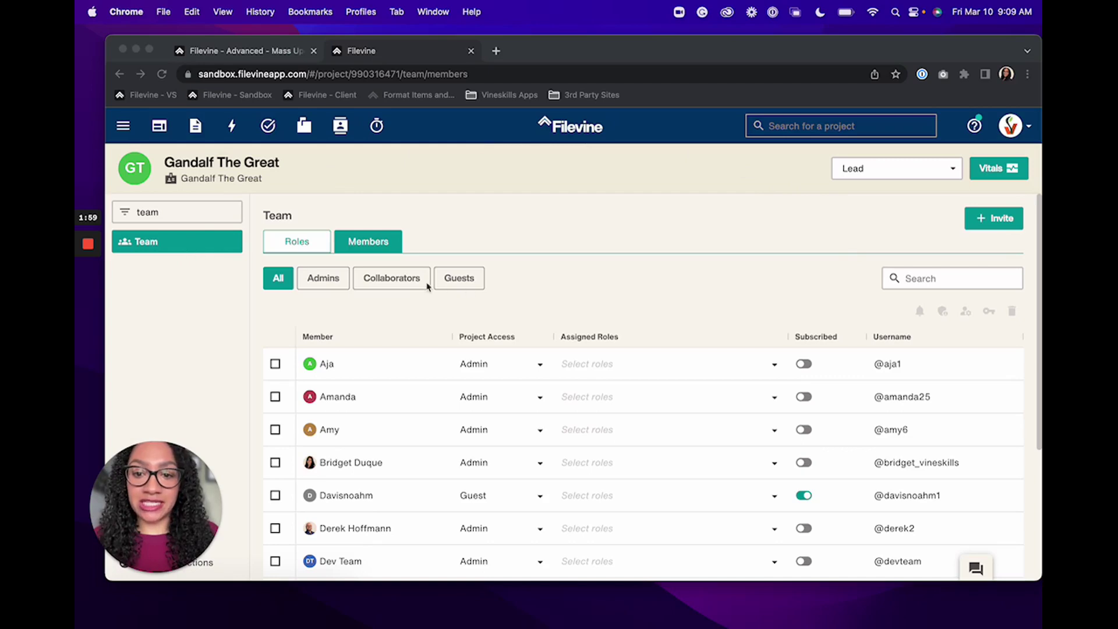
- Examine the project's team members with their project access, assigned roles and subscription settings
scroll(522, 274, "down", 5)
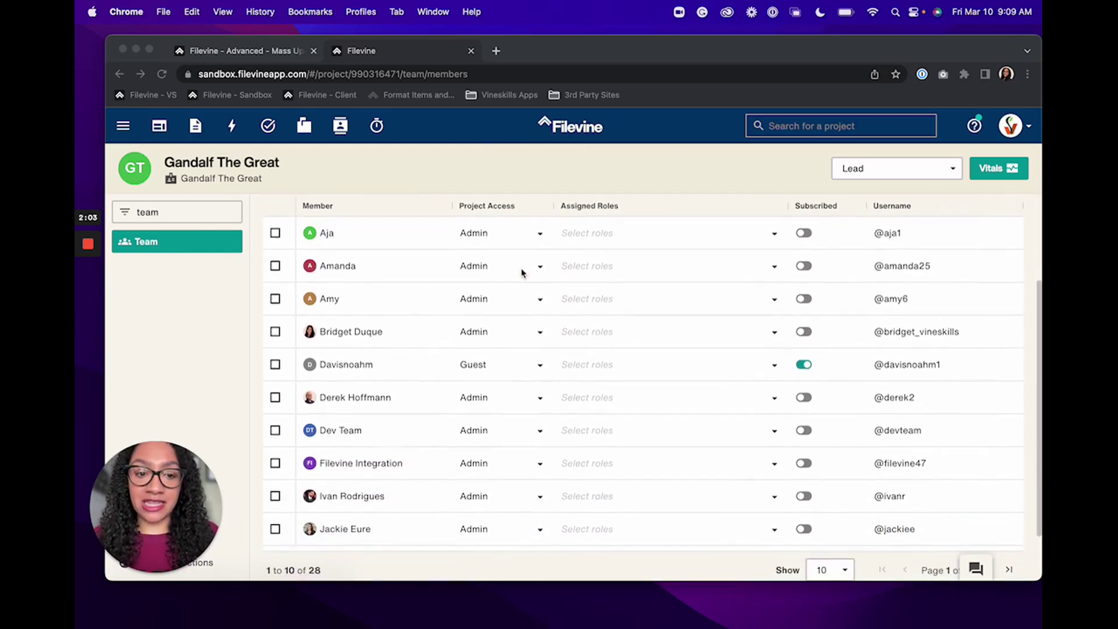
scroll(522, 273, "up", 1)
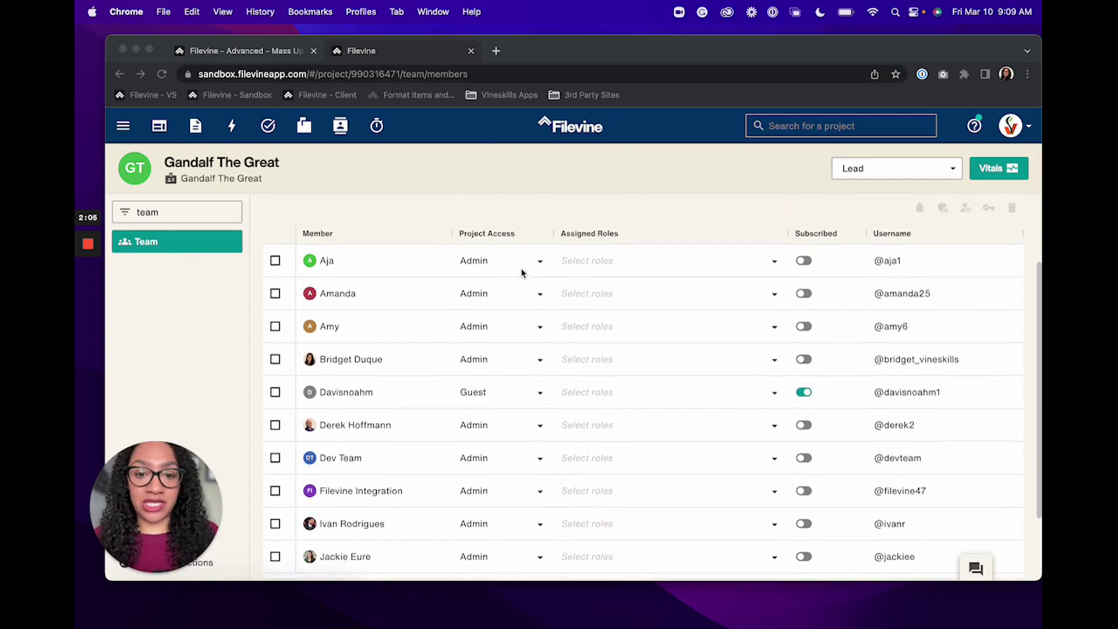
scroll(523, 273, "up", 1)
scroll(523, 273, "down", 1)
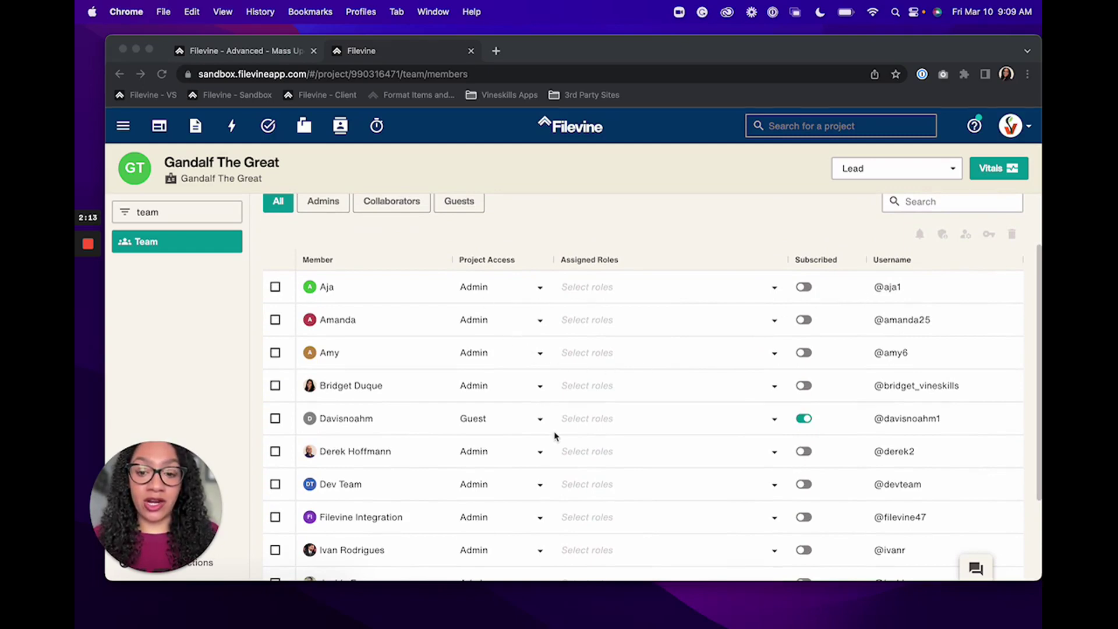
scroll(556, 435, "down", 1)
scroll(555, 434, "down", 2)
scroll(555, 435, "up", 3)
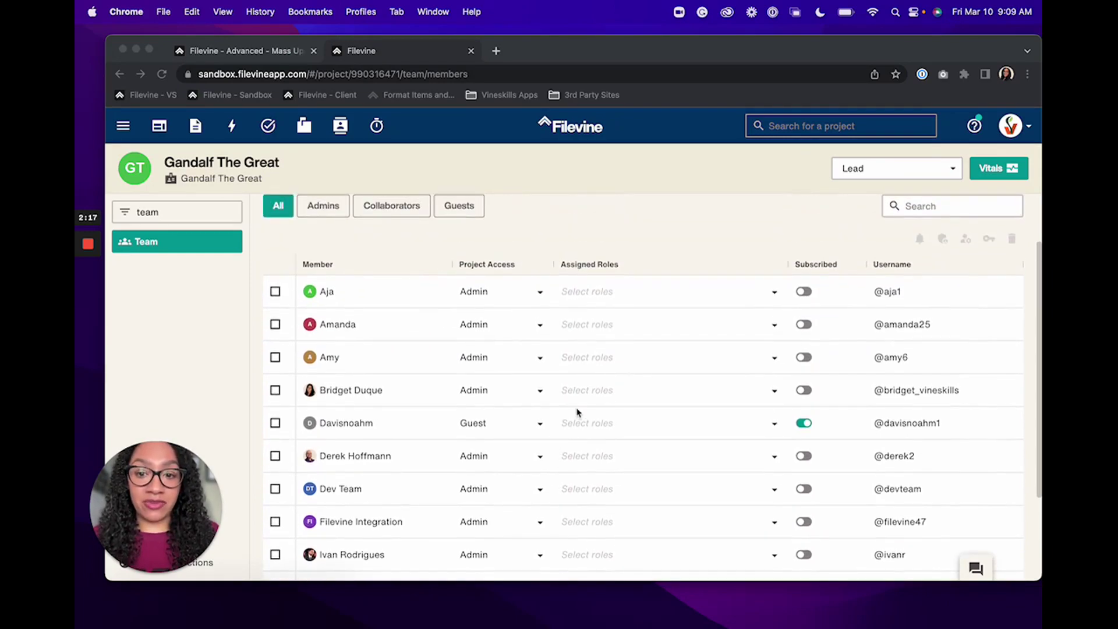
scroll(578, 412, "up", 3)
- Find the replacement admin user among the team members, assign them the Case Manager role and subscribe them to the project
left_click(934, 279)
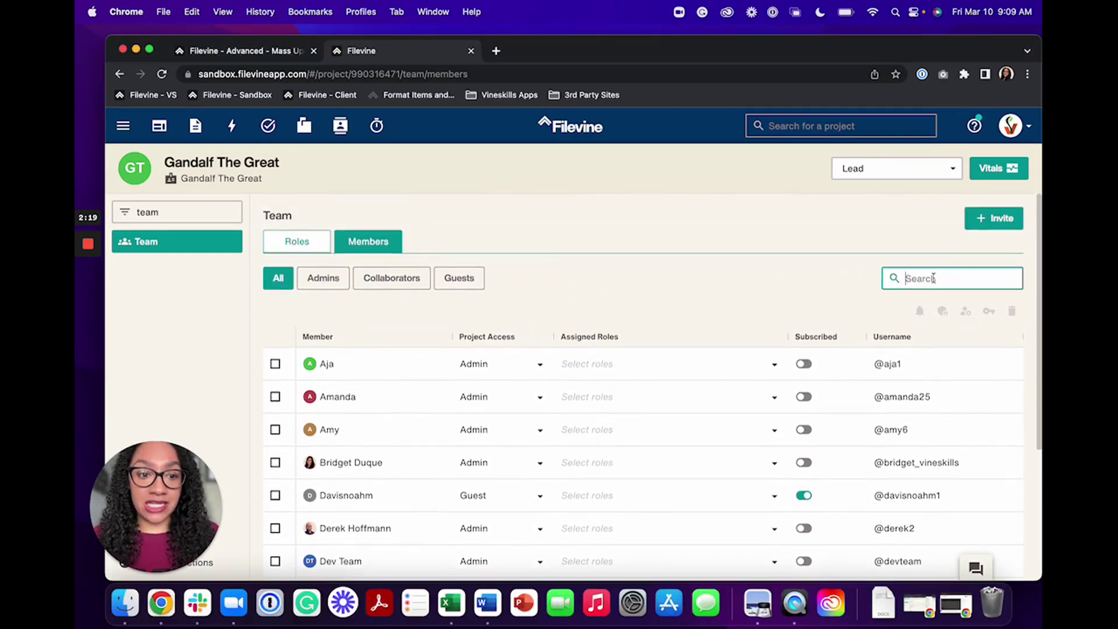
type("kay")
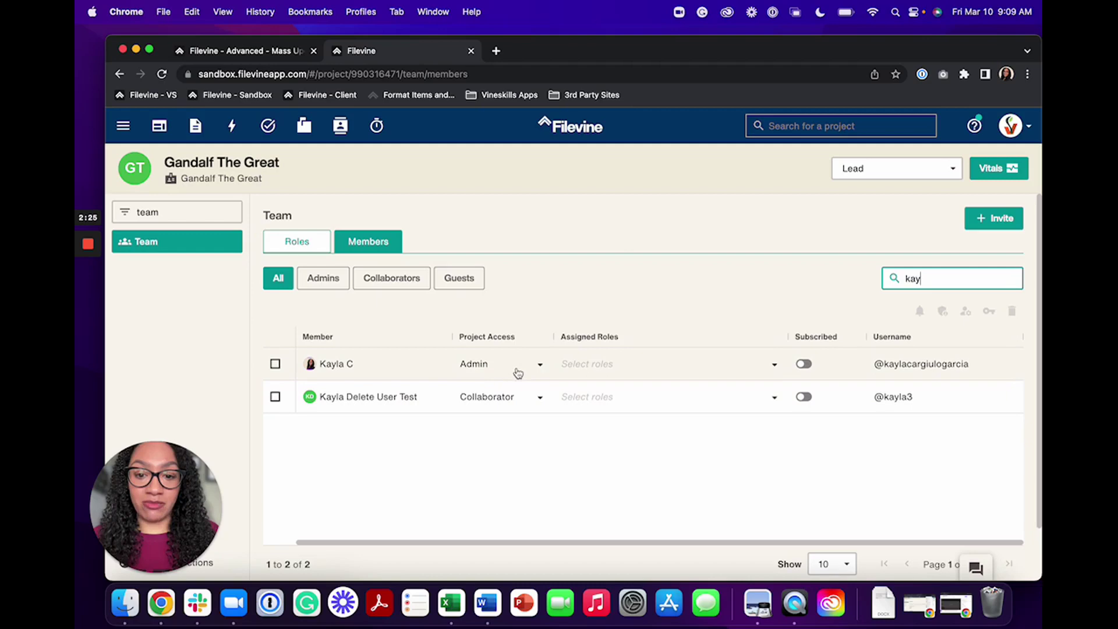
left_click(609, 370)
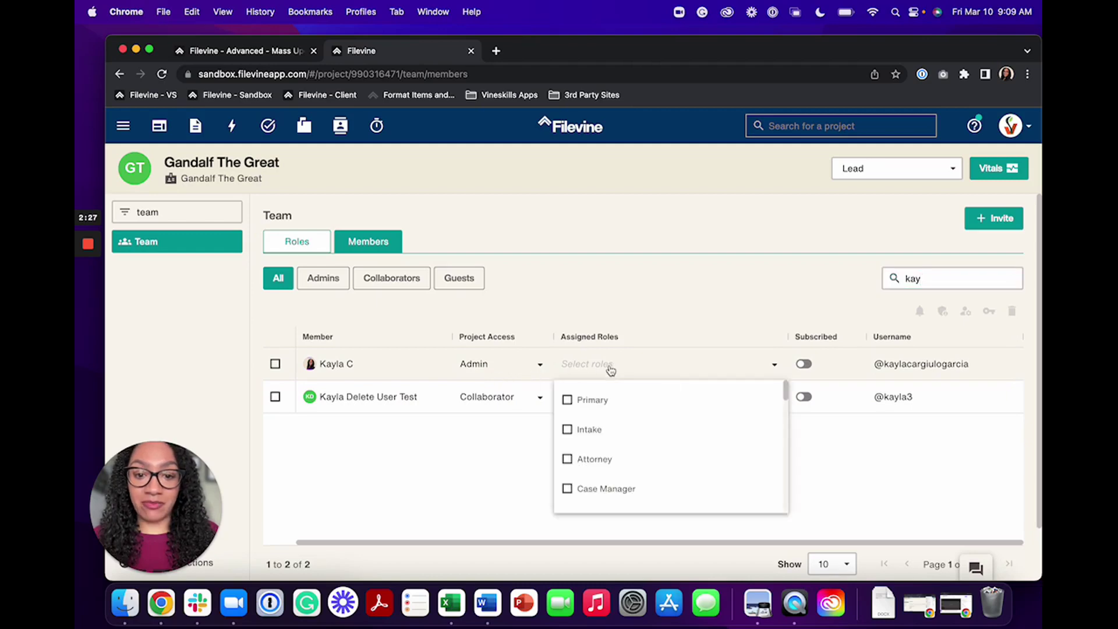
scroll(637, 449, "down", 1)
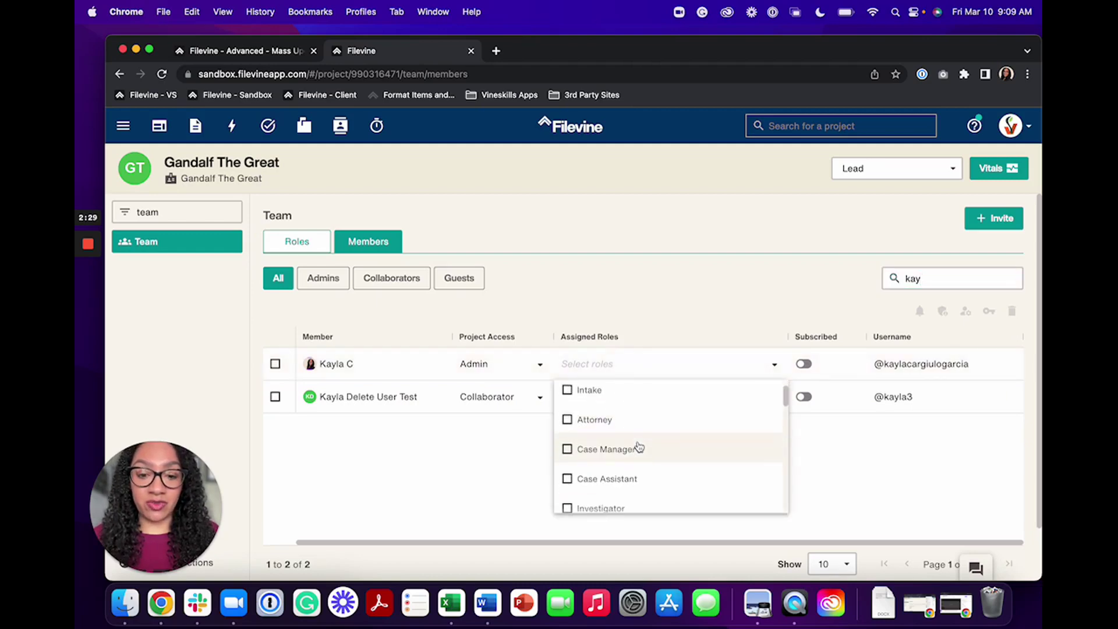
left_click(703, 313)
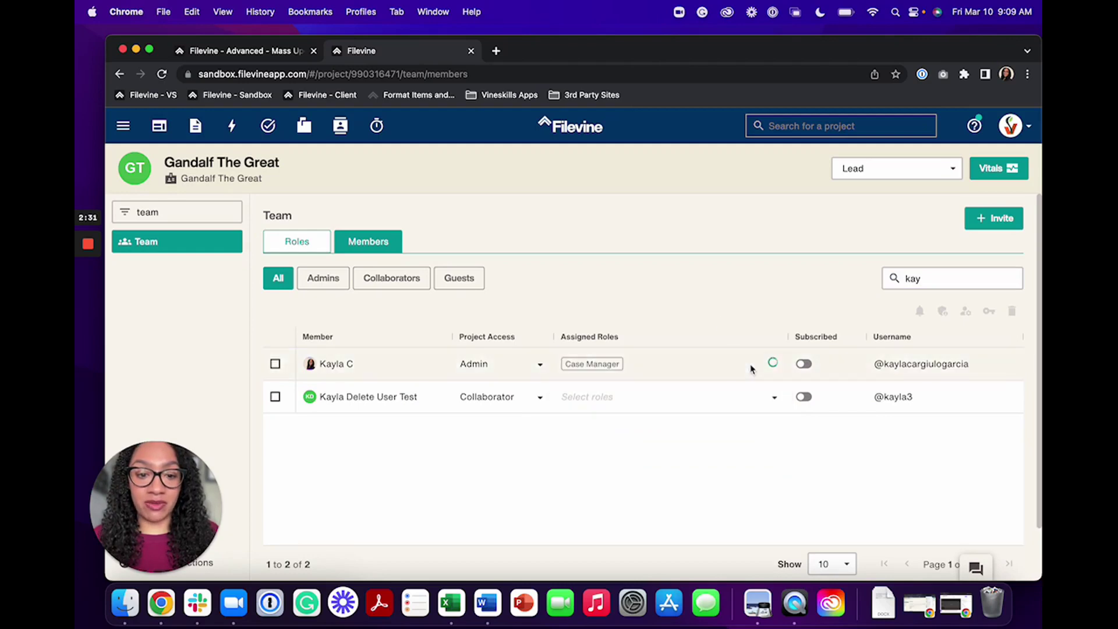
left_click(805, 365)
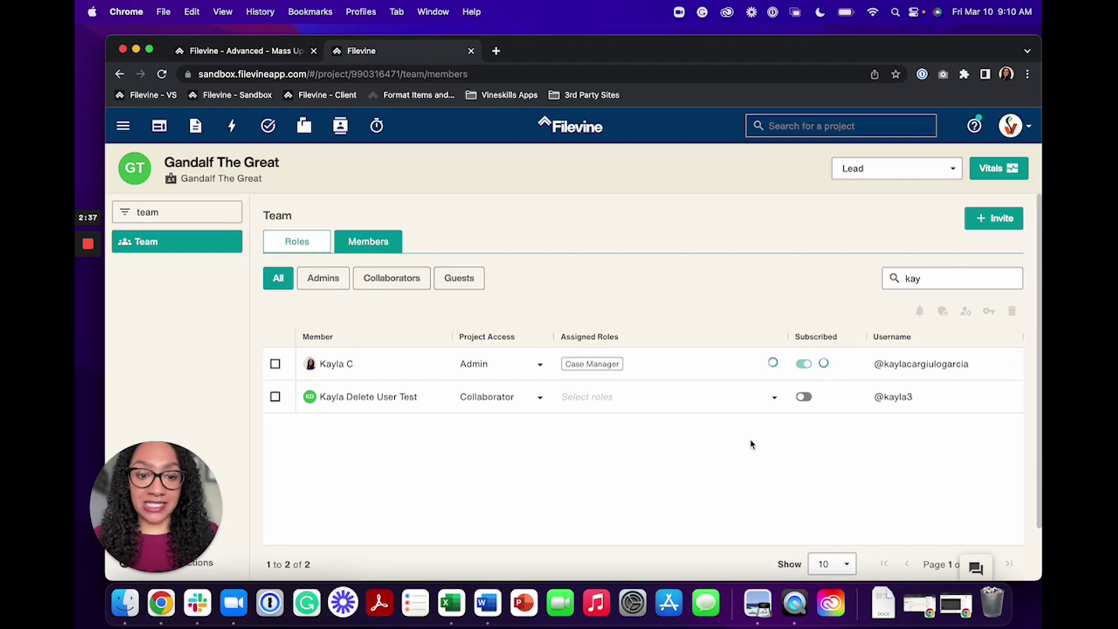
- Assign the Case Manager role to the delete-test user in the project team
left_click(630, 404)
left_click(620, 524)
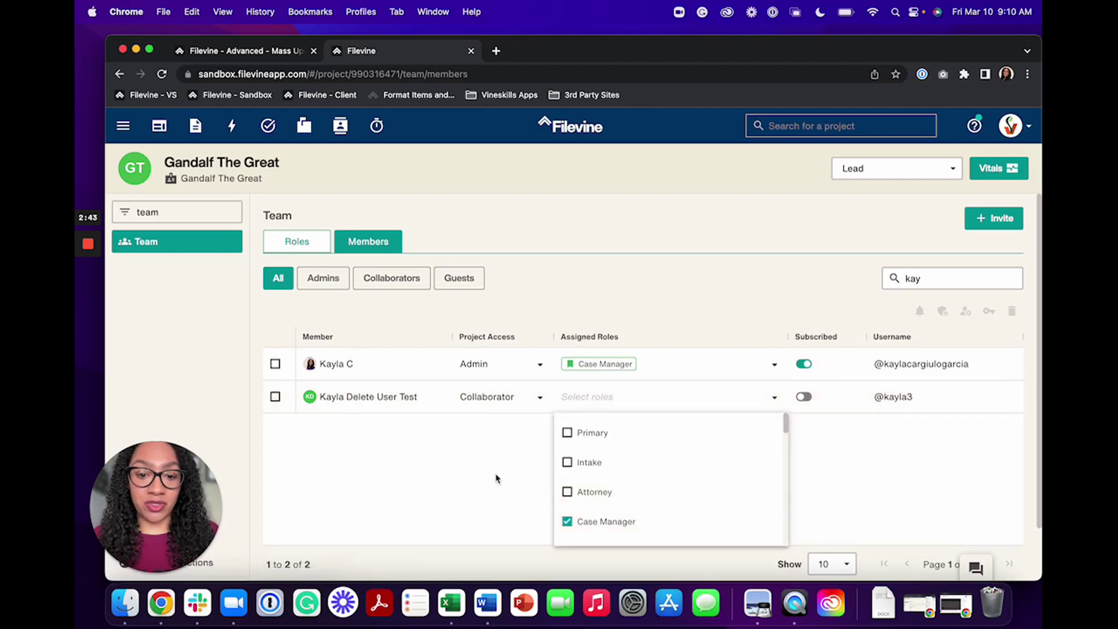
left_click(497, 478)
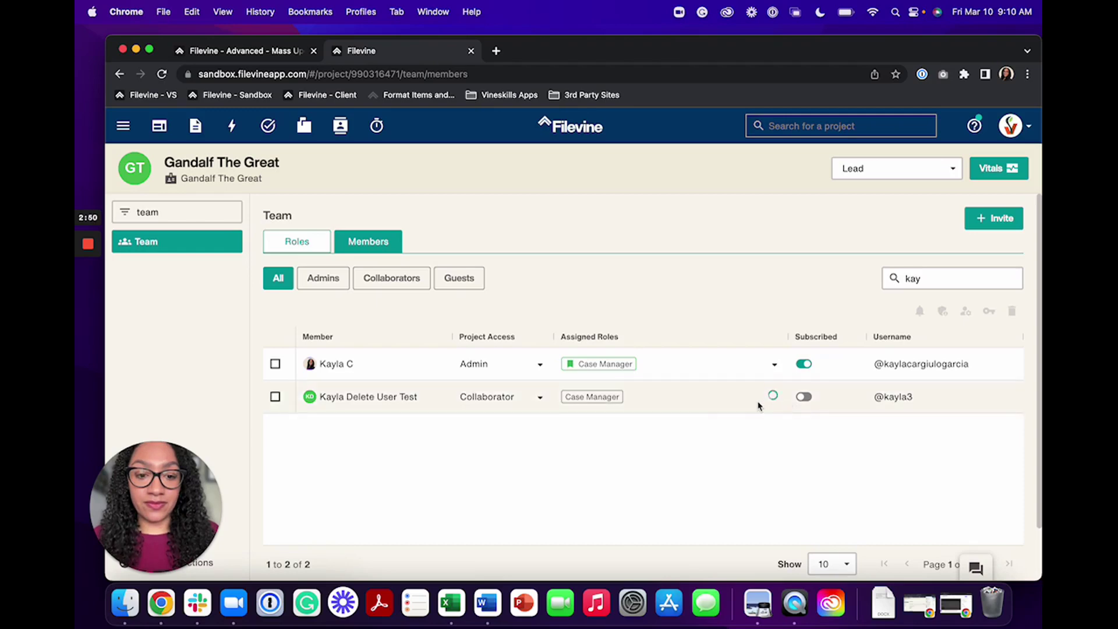
- Remove the Case Manager role from the delete-test user in the project team
left_click(737, 409)
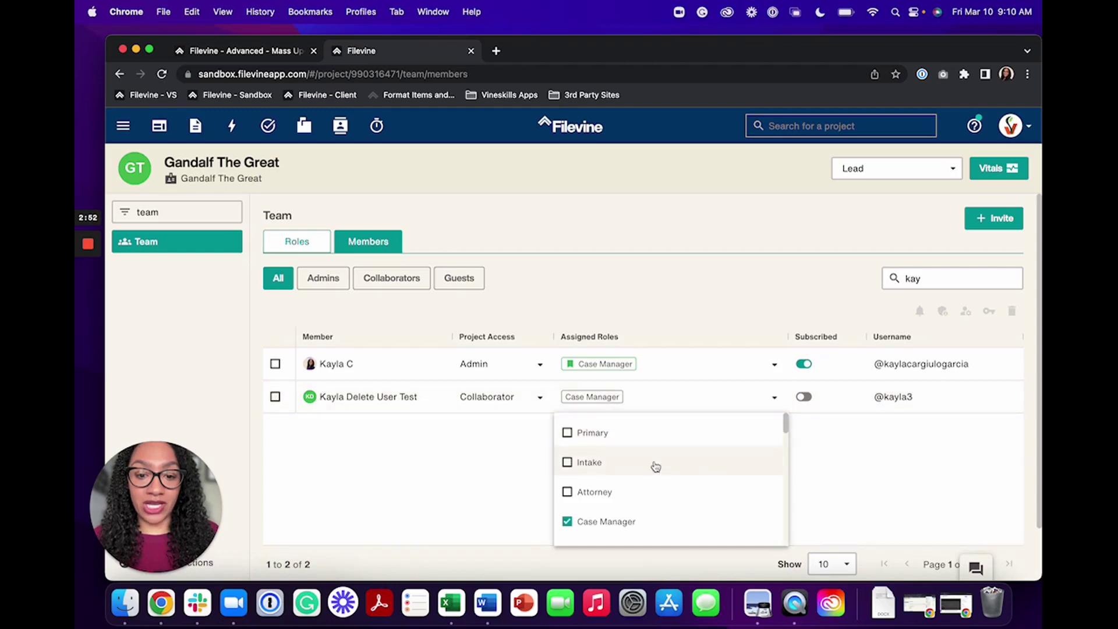
left_click(617, 522)
left_click(860, 492)
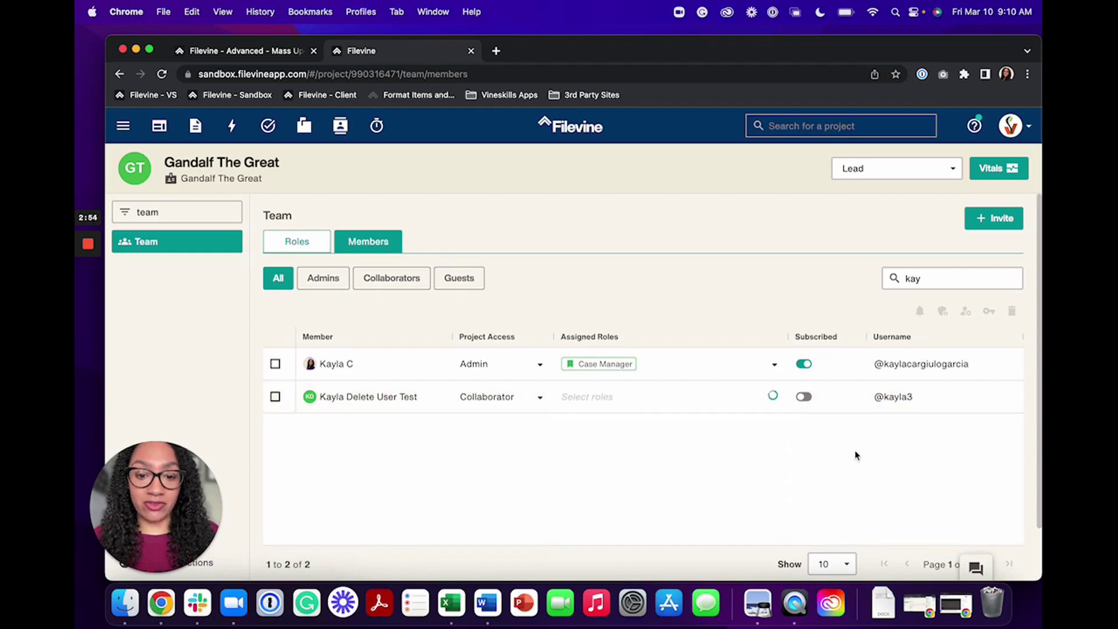
- Try switching the delete-test user's project subscription, and select and deselect their member row for bulk actions
left_click(811, 401)
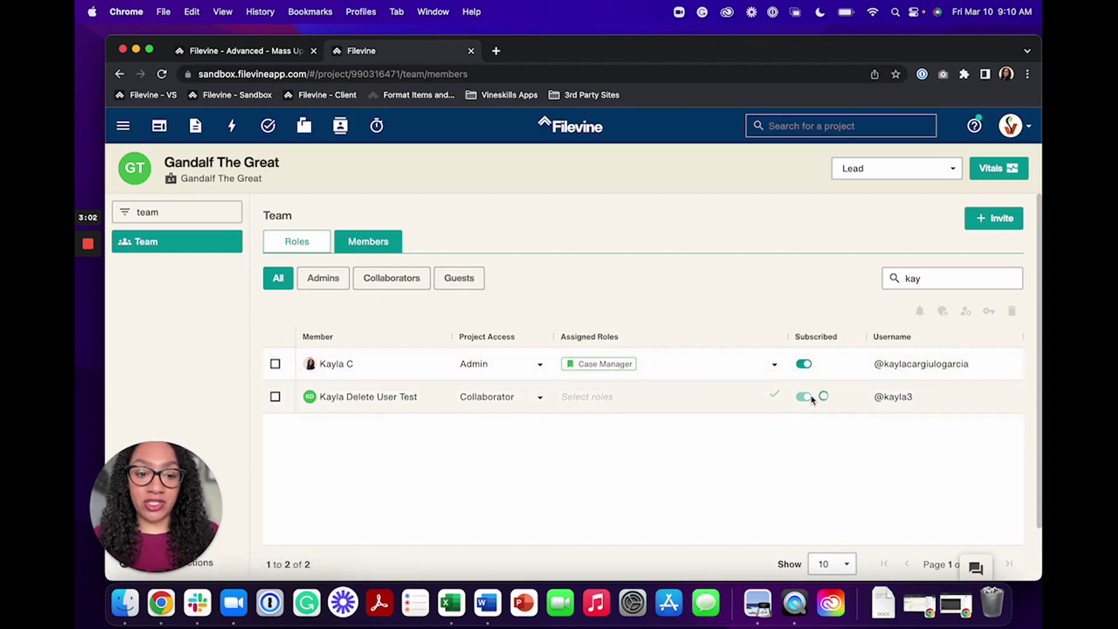
left_click(274, 397)
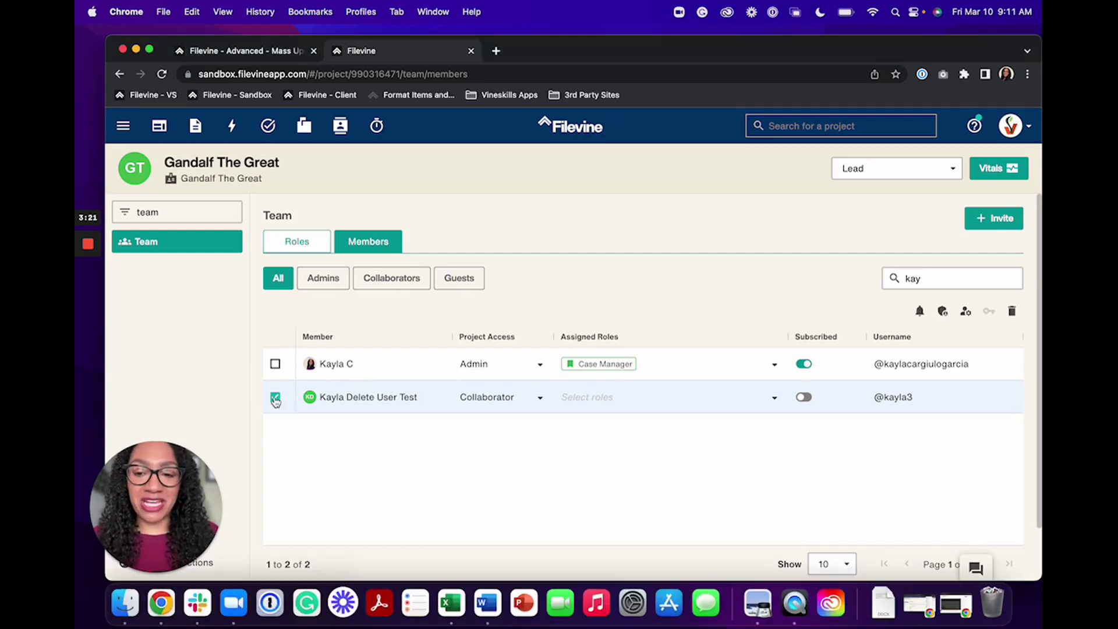
left_click(275, 396)
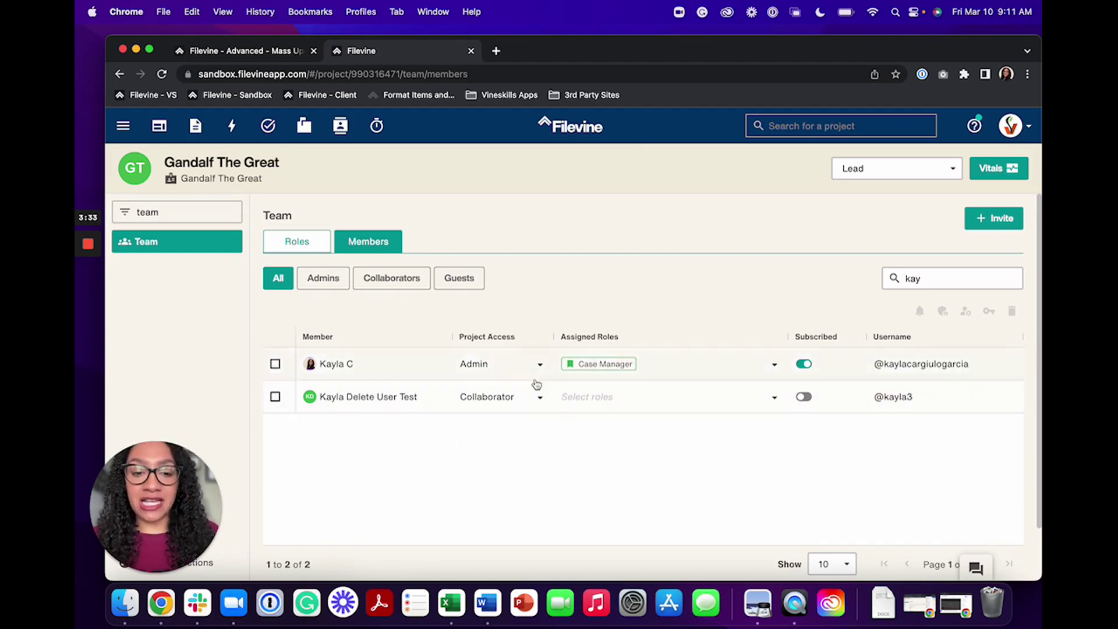
- Unsubscribe the replacement admin user from the project and remove their Case Manager role
left_click(804, 365)
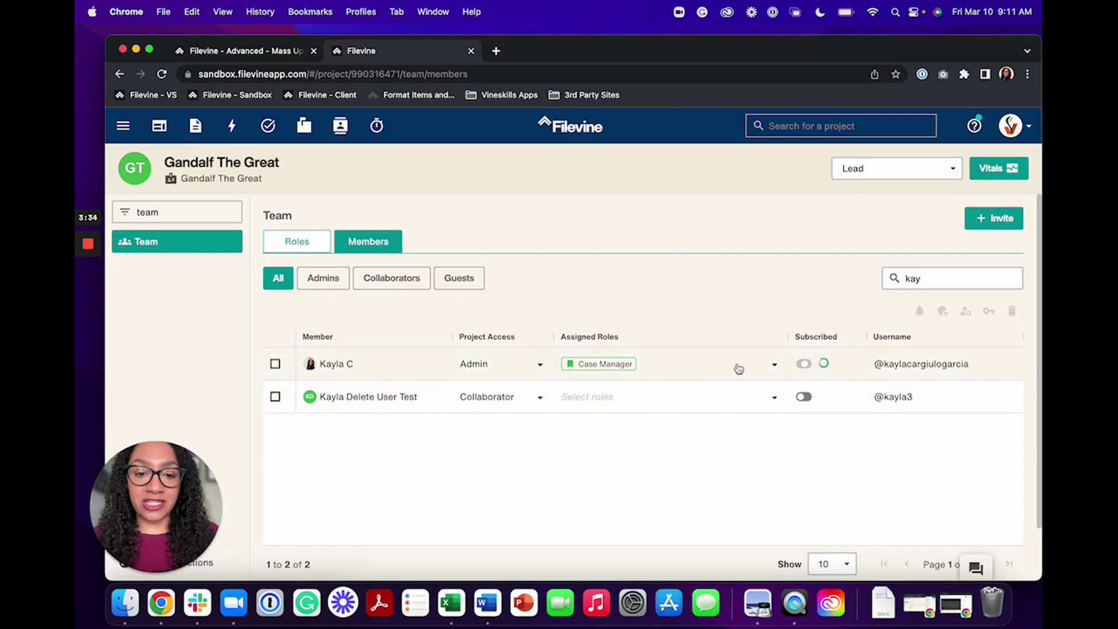
left_click(619, 364)
left_click(603, 489)
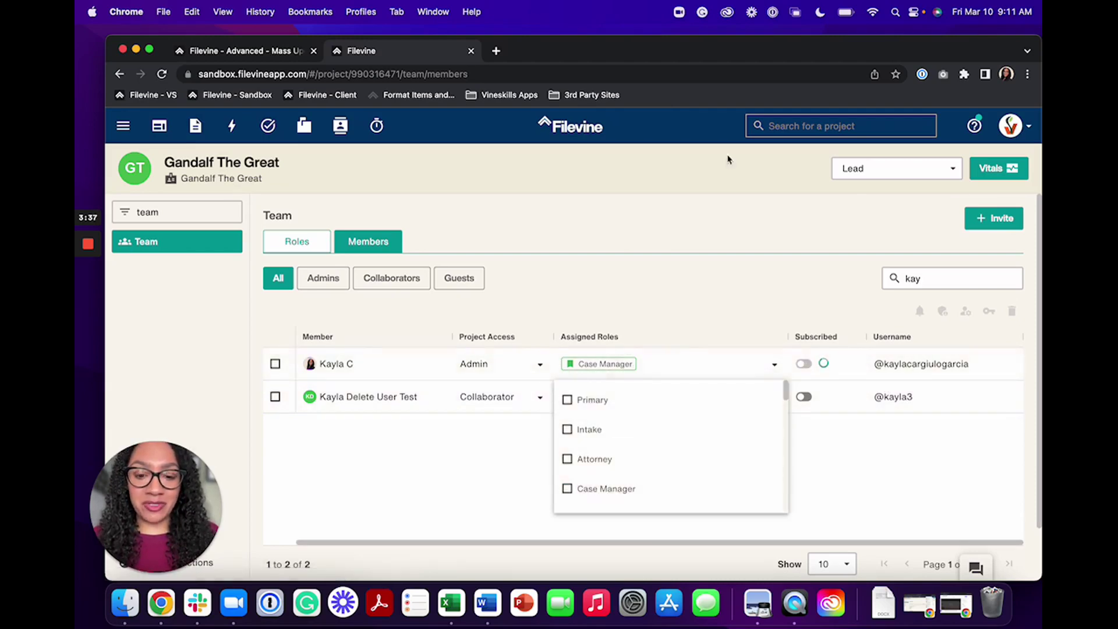
left_click(661, 223)
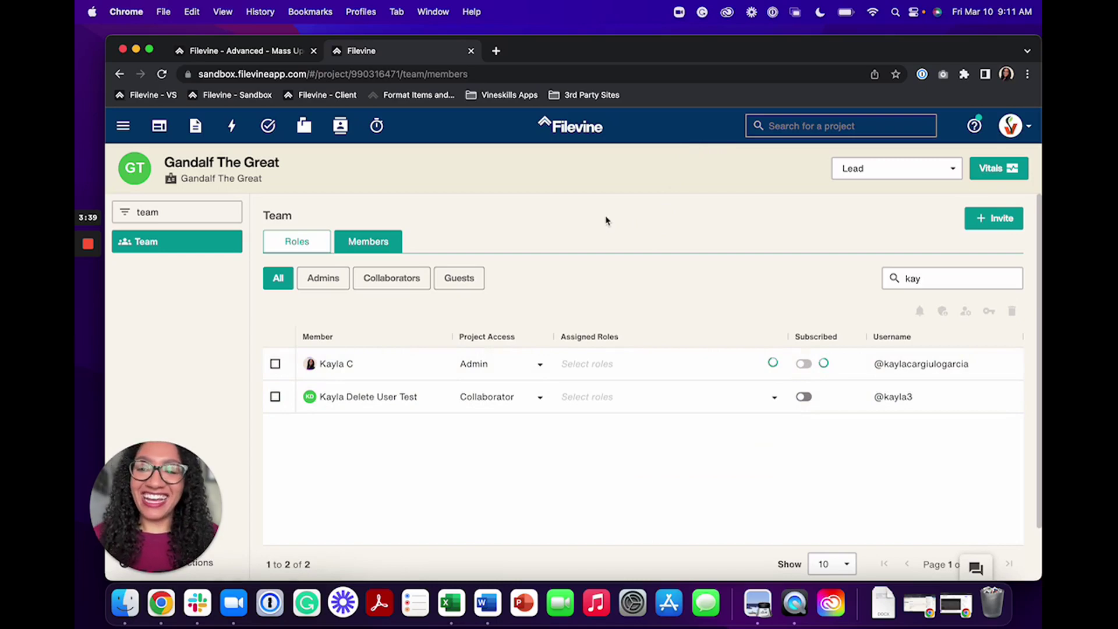
- Find Mass Permissions in the Advanced settings and choose the Mass Update Permission/Roles/Primary action
left_click(139, 134)
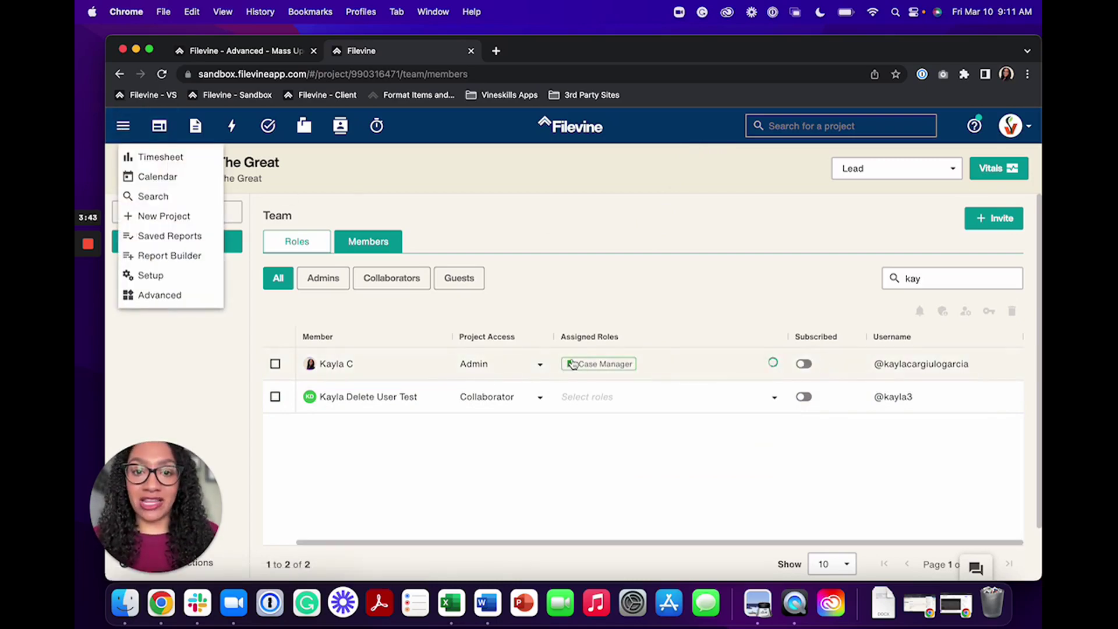
left_click(166, 298)
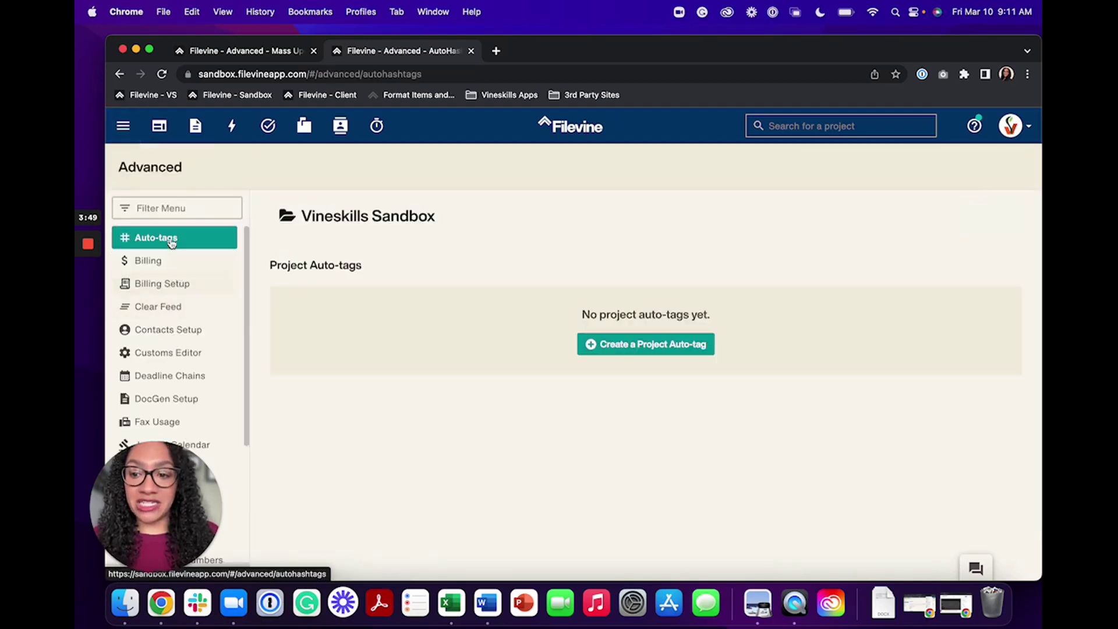
left_click(141, 208)
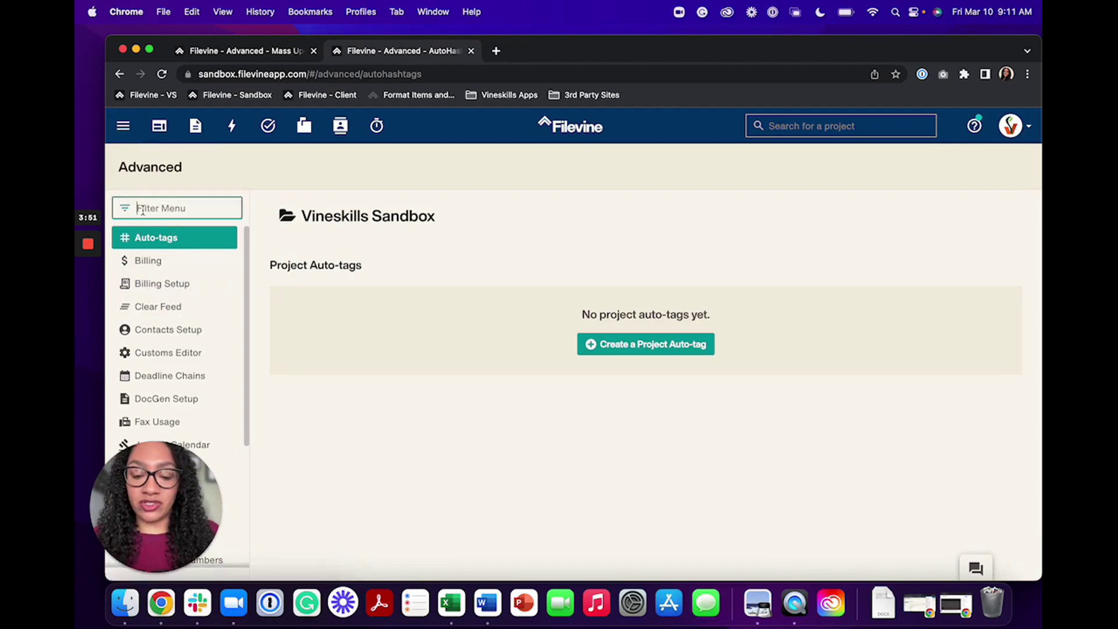
type("ma")
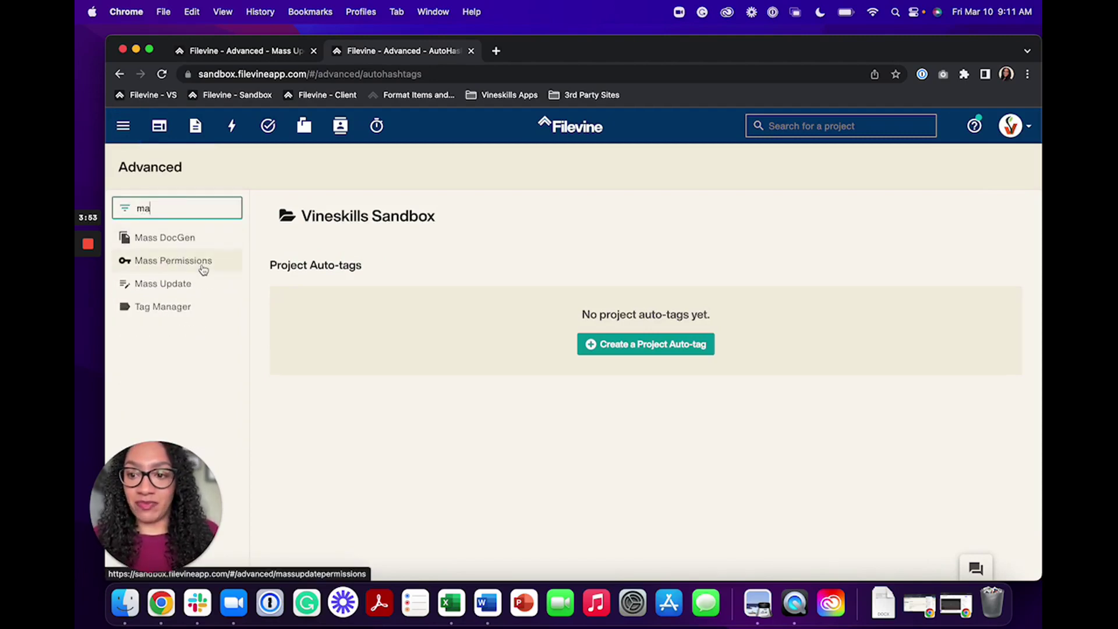
left_click(203, 268)
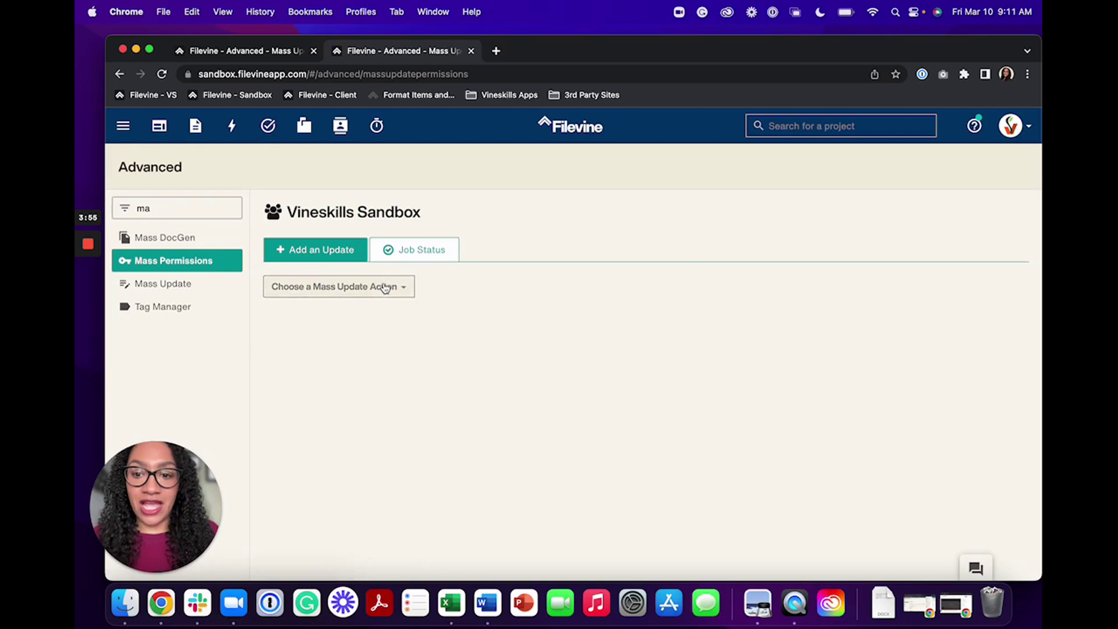
left_click(384, 286)
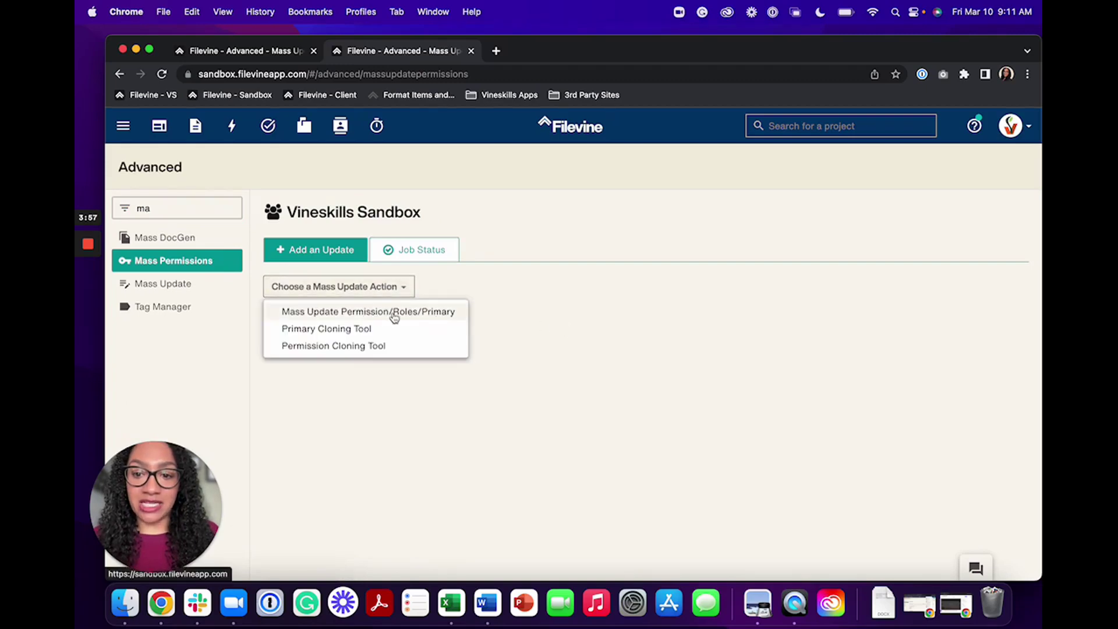
left_click(448, 313)
- Set up the mass update to grant the replacement user Admin permission on the projects in the delete-test user's List of Projects report
scroll(579, 335, "down", 3)
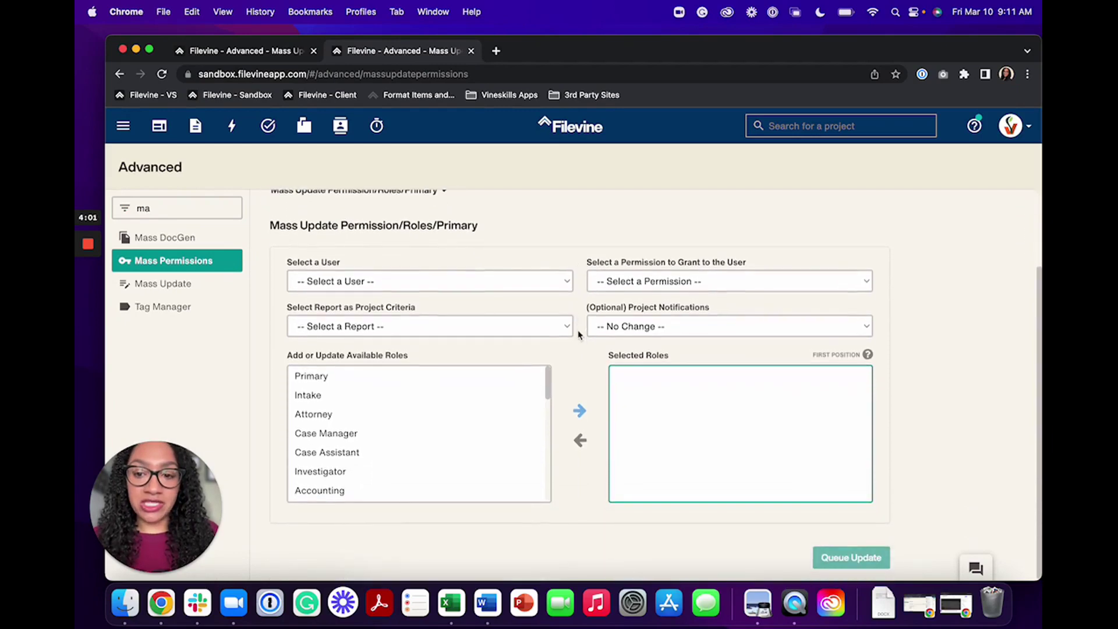
left_click(512, 289)
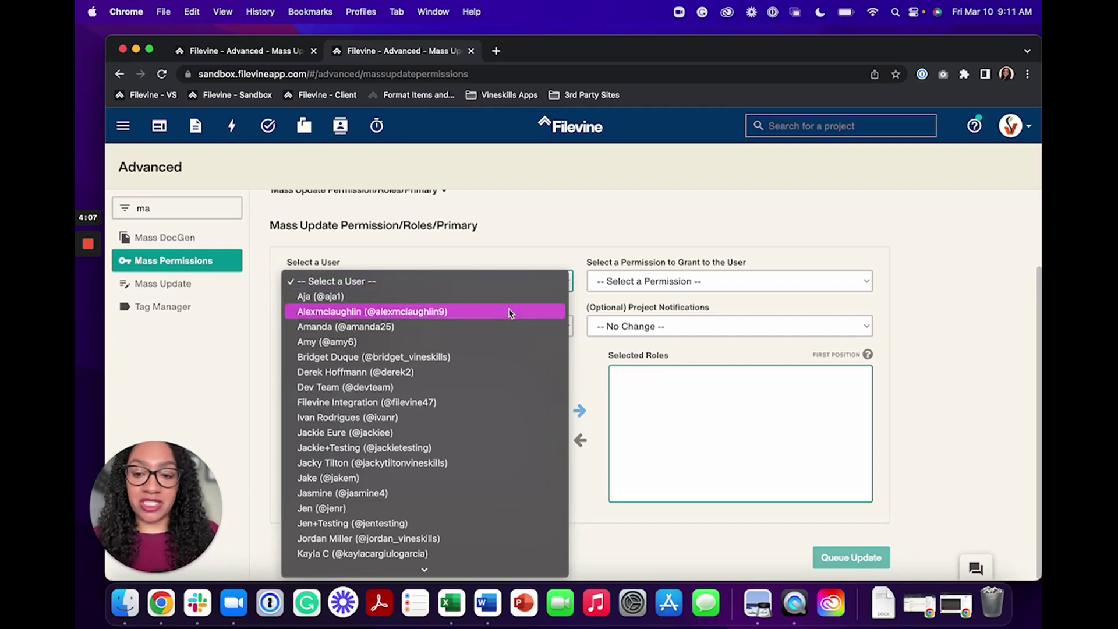
left_click(460, 555)
left_click(691, 290)
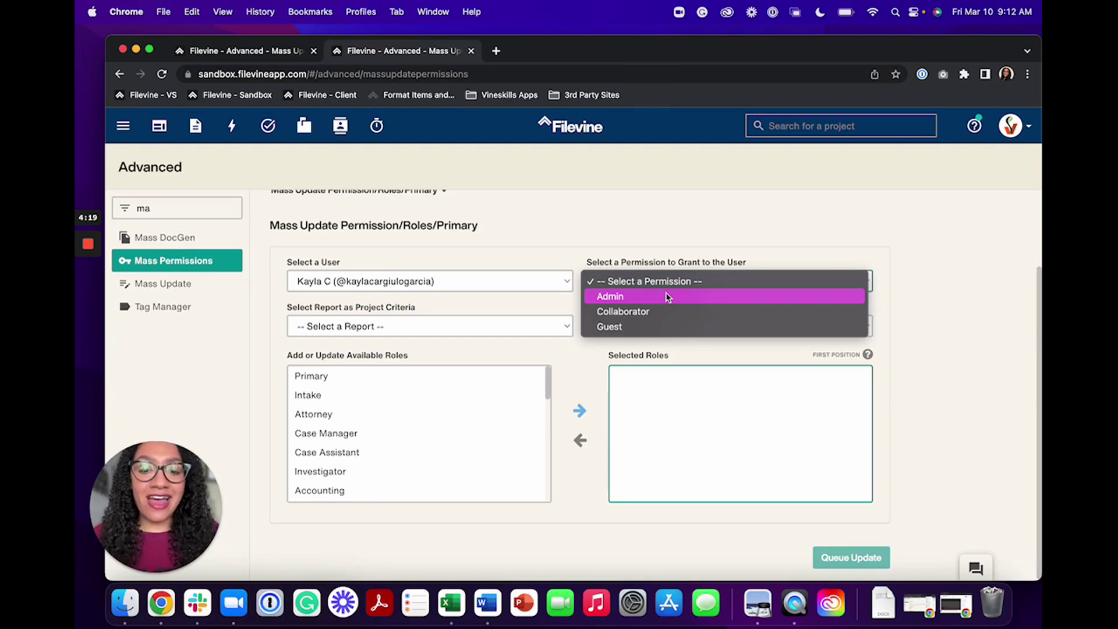
left_click(664, 296)
left_click(477, 326)
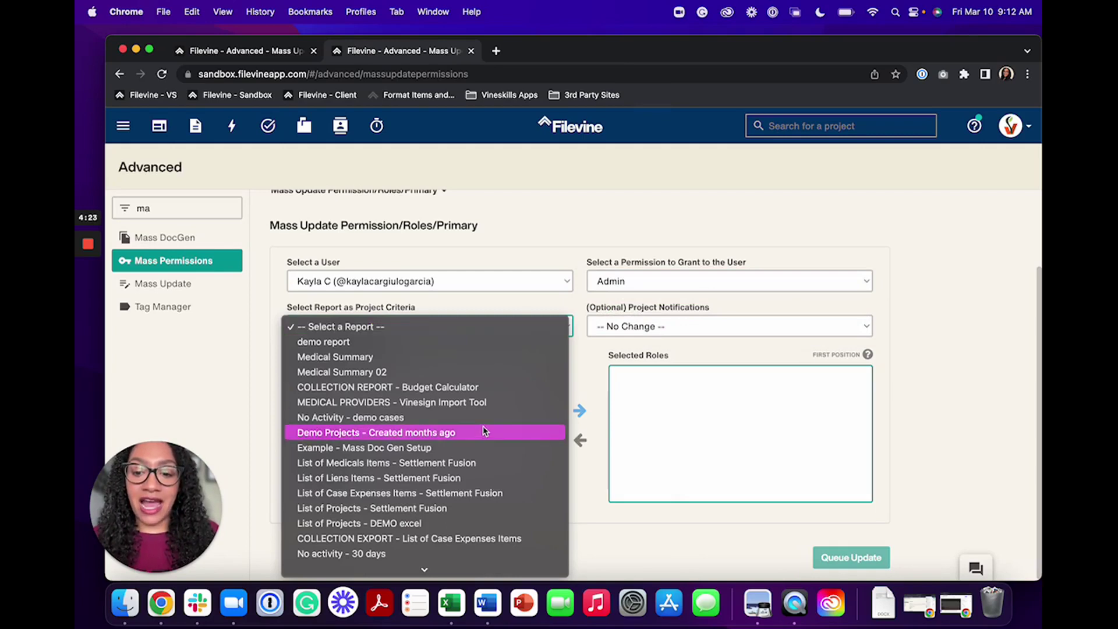
scroll(484, 425, "down", 5)
scroll(486, 431, "down", 3)
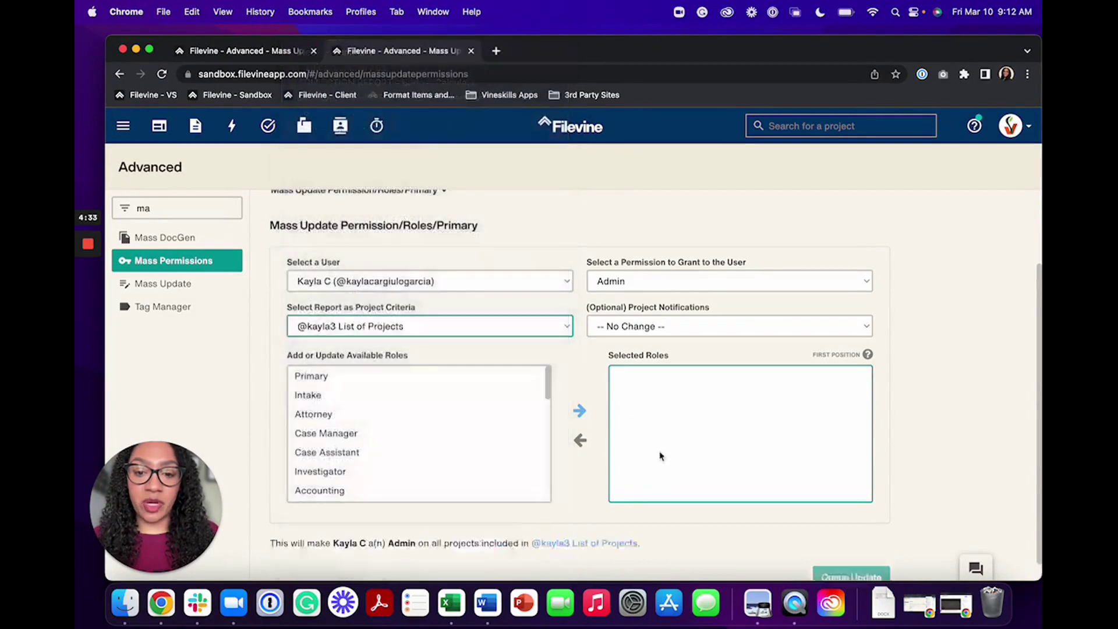
left_click(388, 568)
- Set the mass update's project notifications to Subscribe and add the Case Manager role in first position
left_click(648, 328)
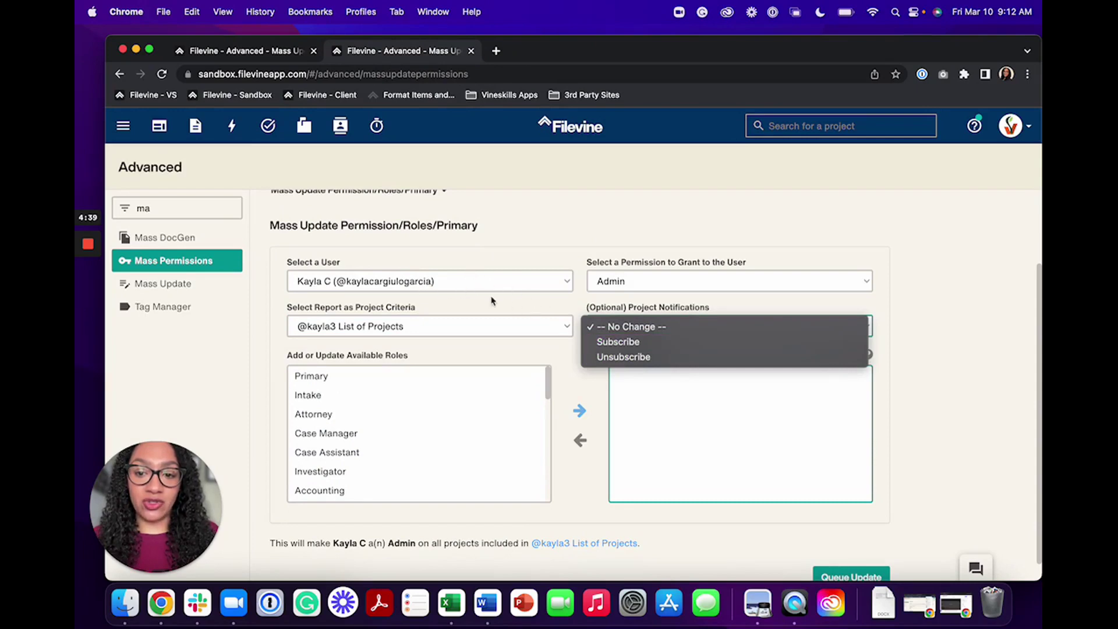
left_click(618, 342)
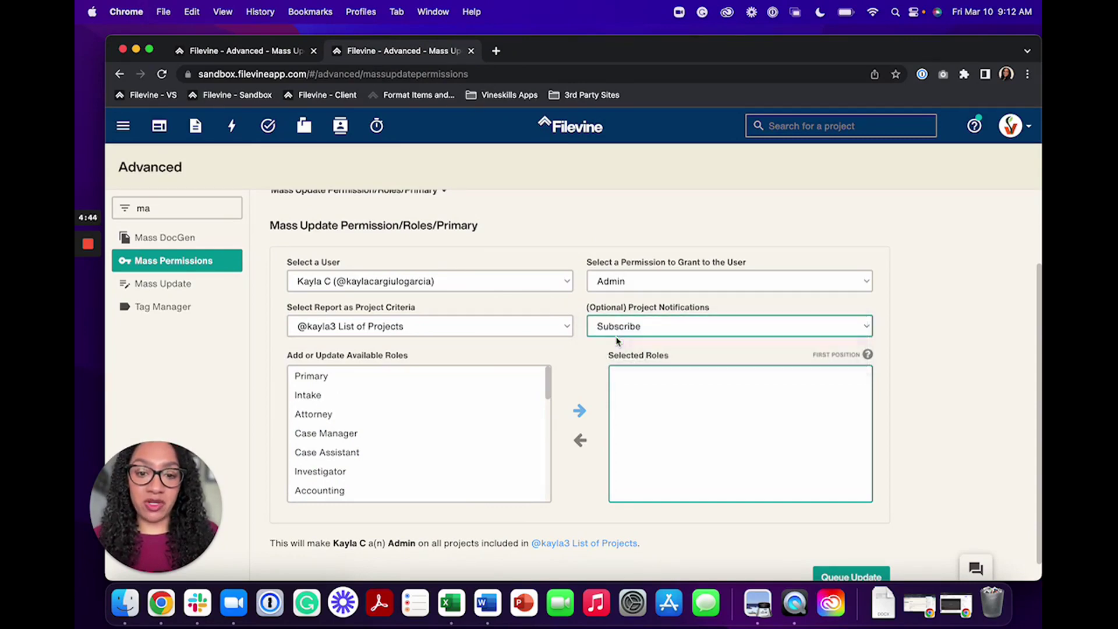
left_click(388, 438)
left_click(579, 410)
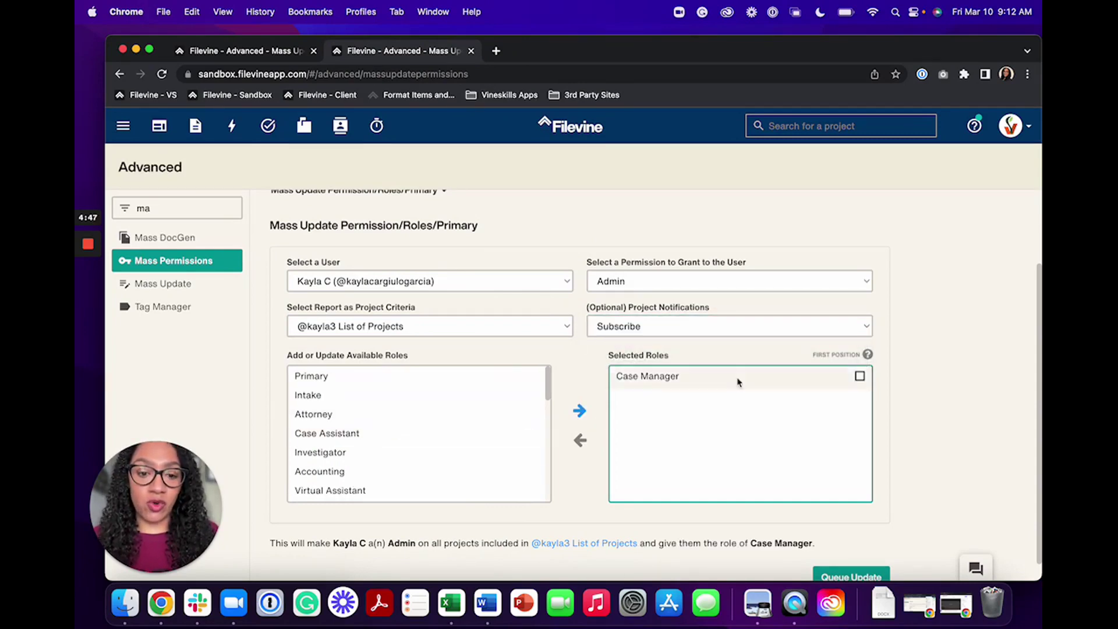
left_click(859, 379)
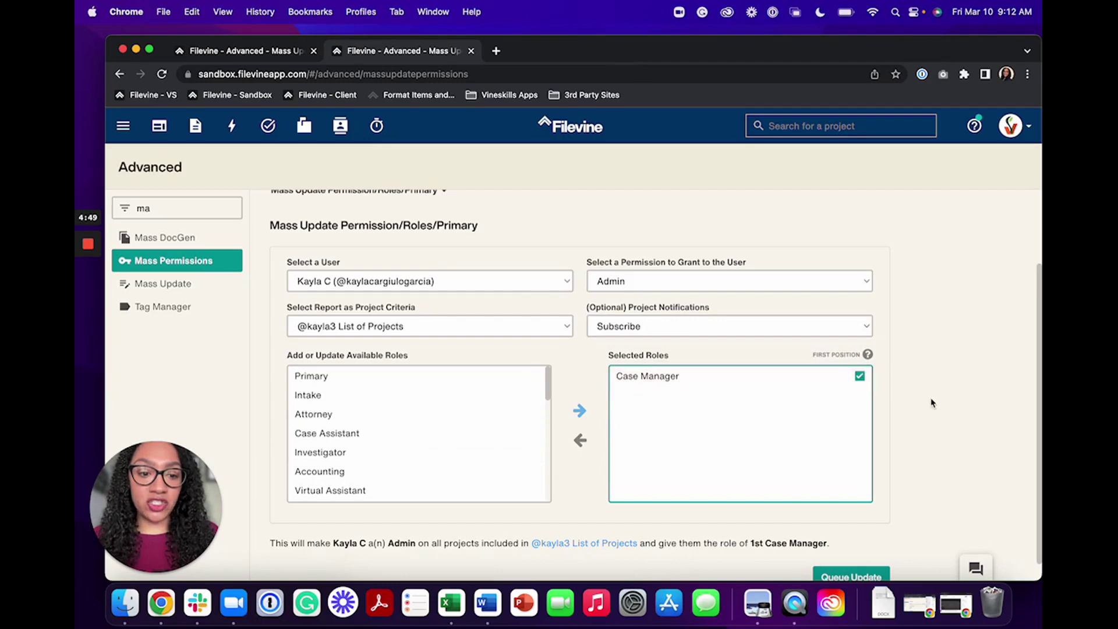
scroll(909, 389, "down", 1)
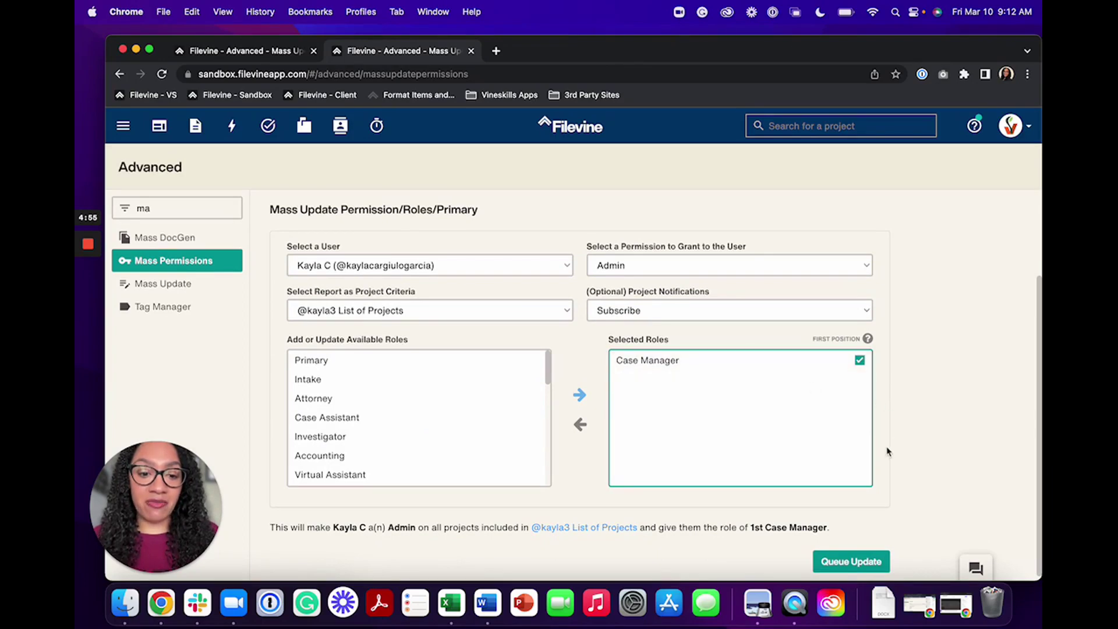
scroll(887, 452, "down", 1)
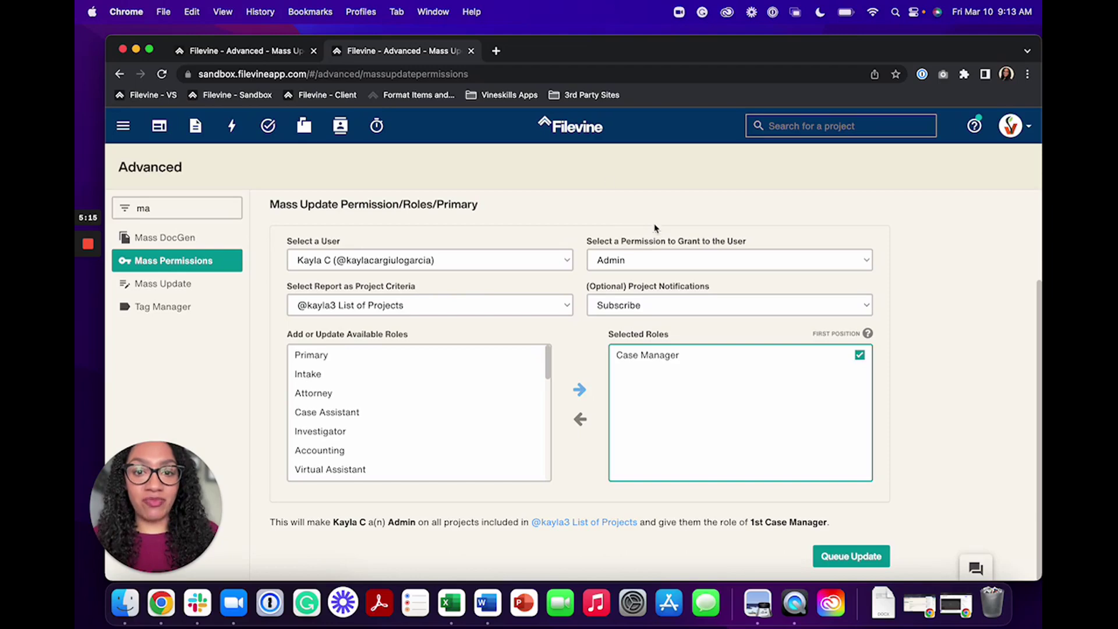
- Open the org's member list in Setup and filter it for the delete-test user
left_click(126, 128)
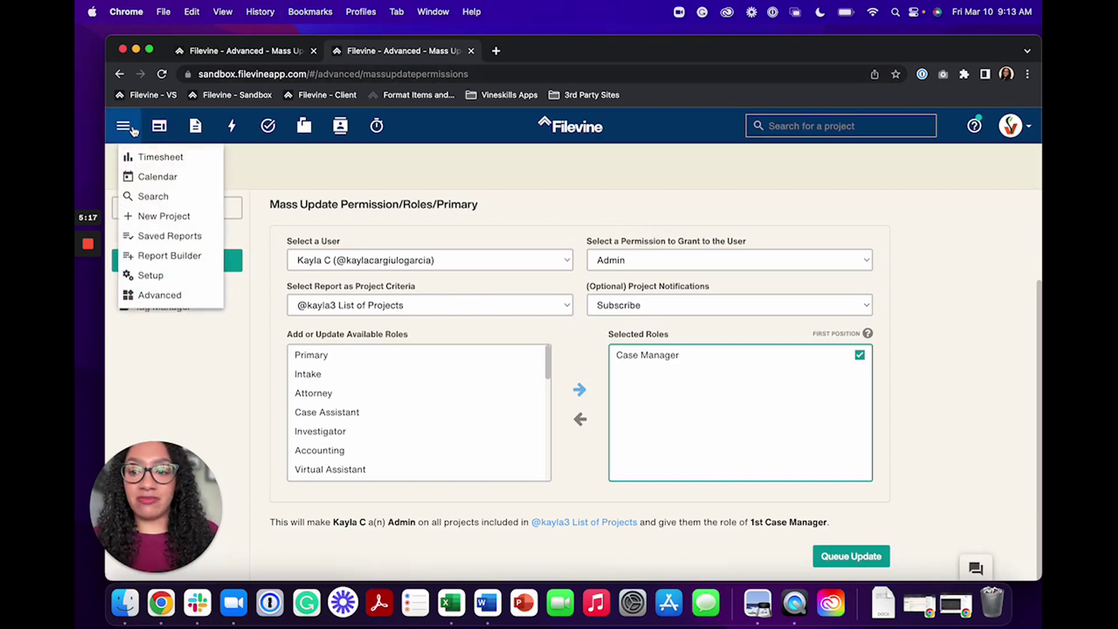
left_click(167, 297)
left_click(131, 128)
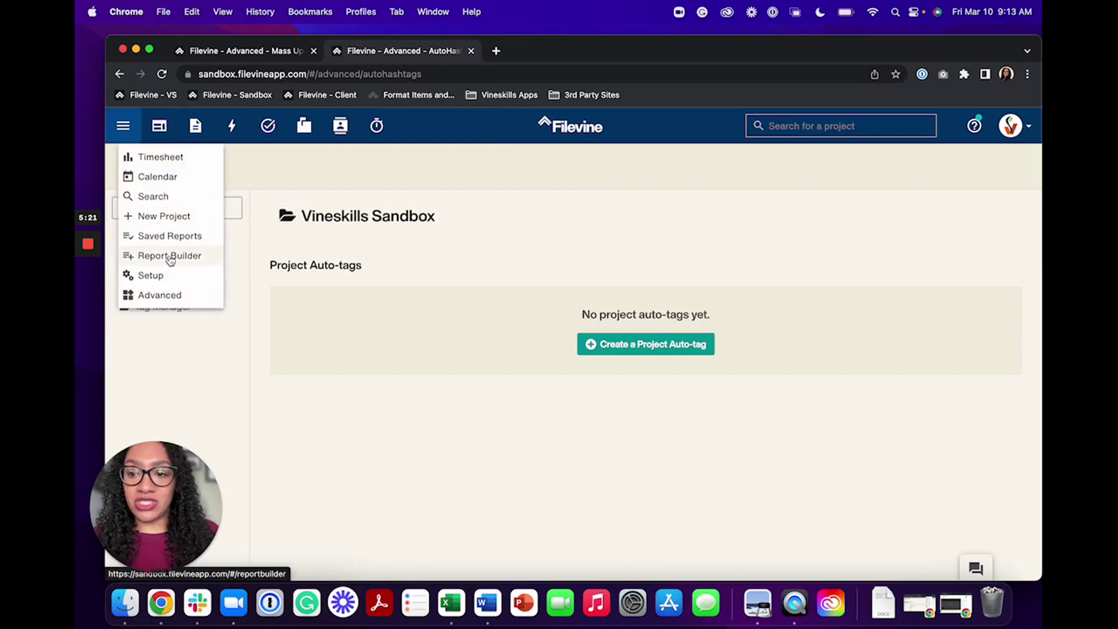
left_click(169, 275)
left_click(175, 313)
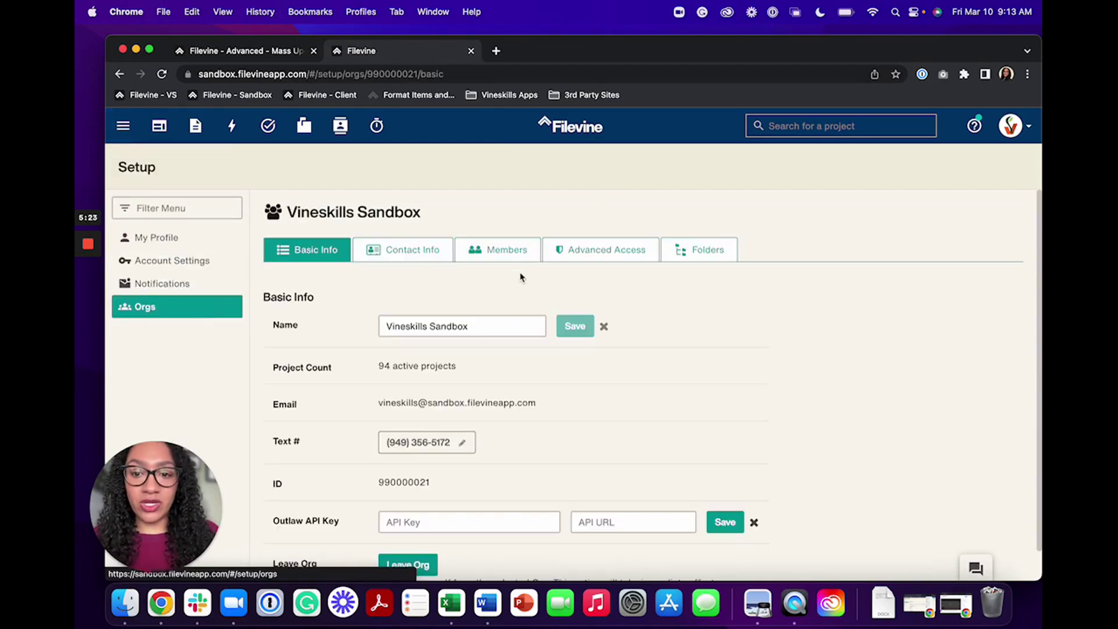
left_click(506, 251)
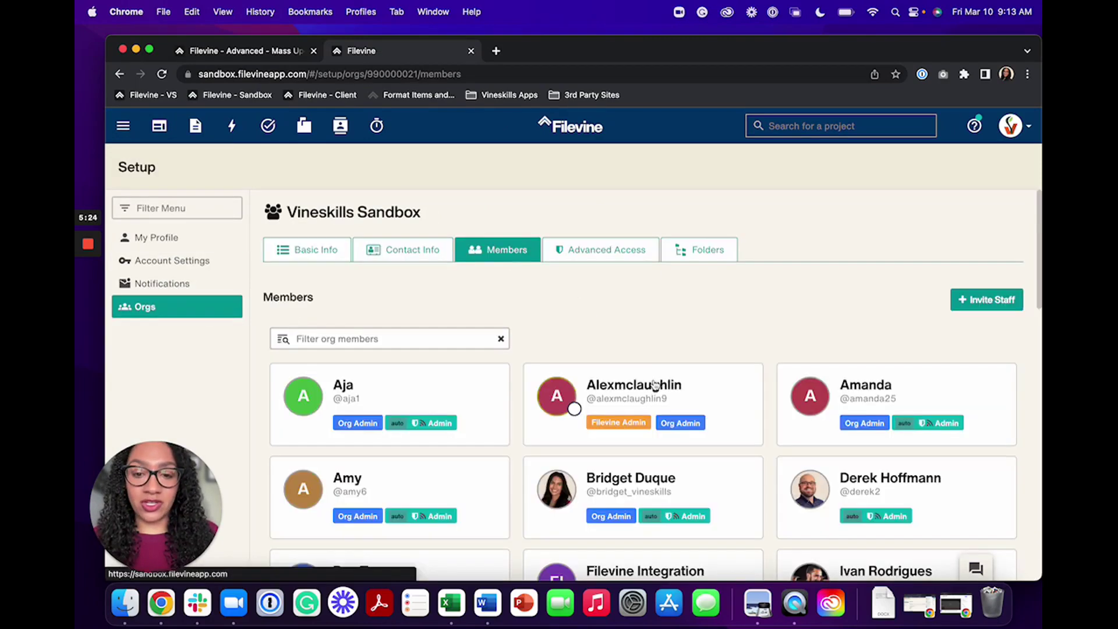
left_click(455, 337)
type("kay")
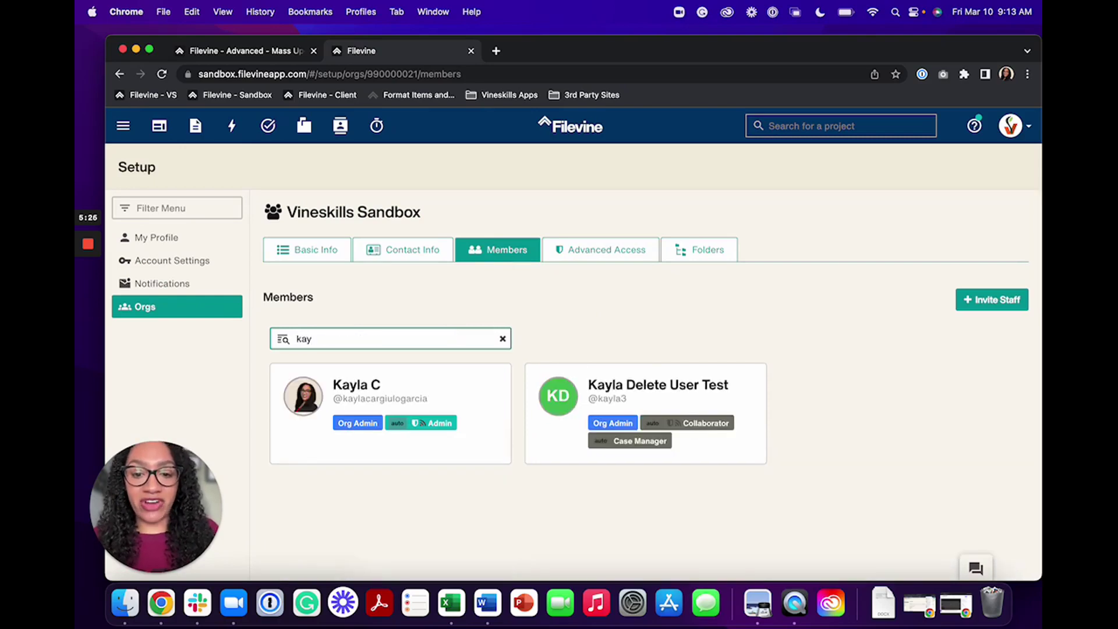
- Start removing the delete-test user from the org and all projects in their Org Admin permissions, and cancel the removal
left_click(670, 389)
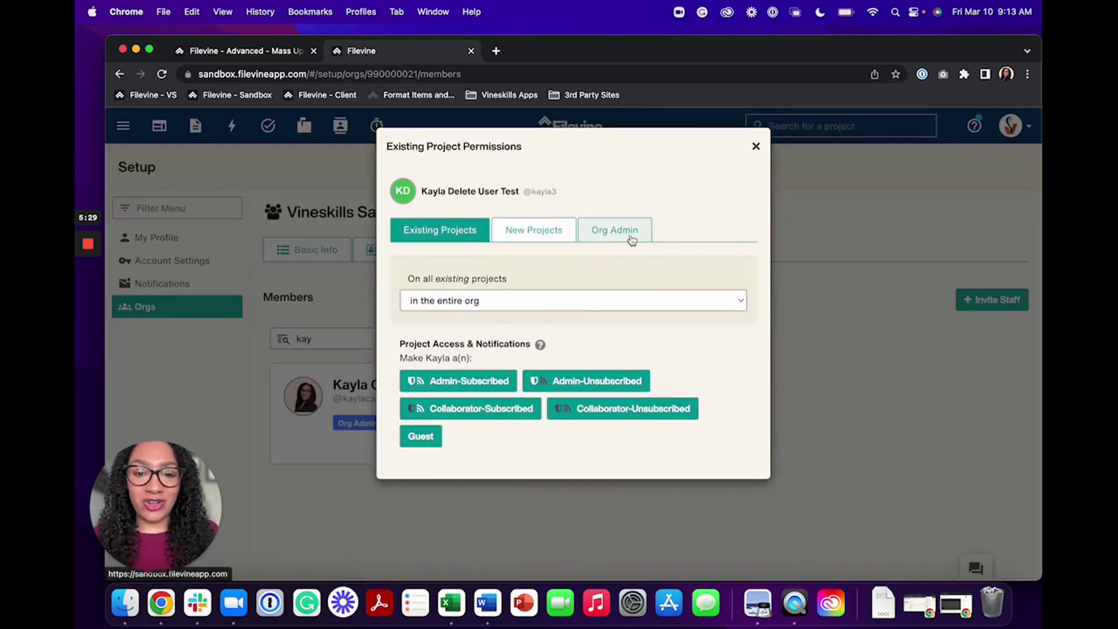
left_click(604, 237)
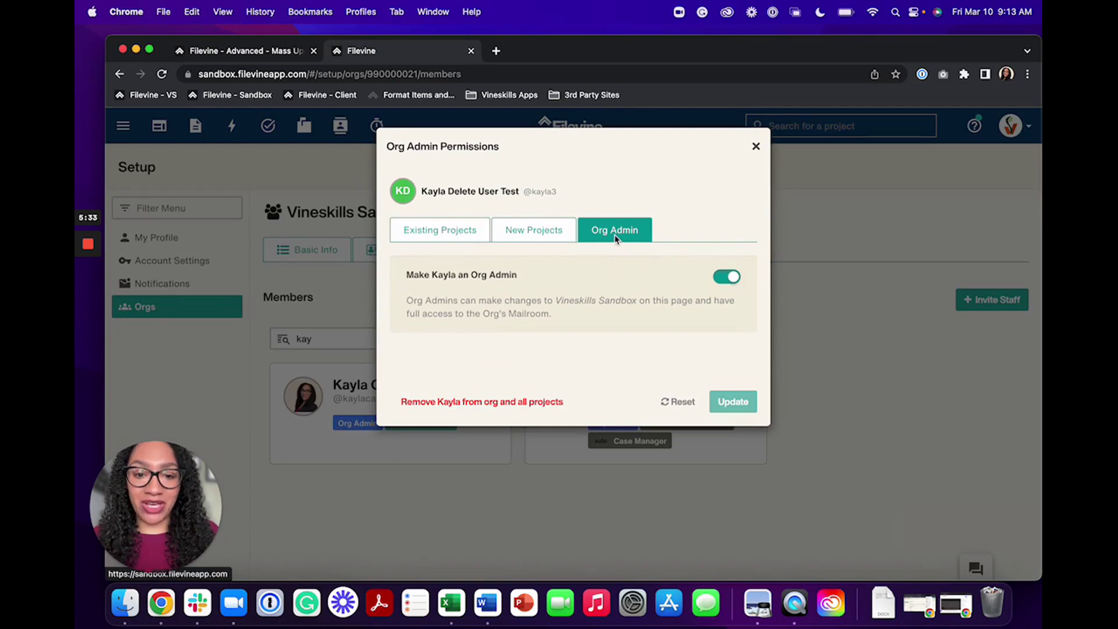
left_click(484, 405)
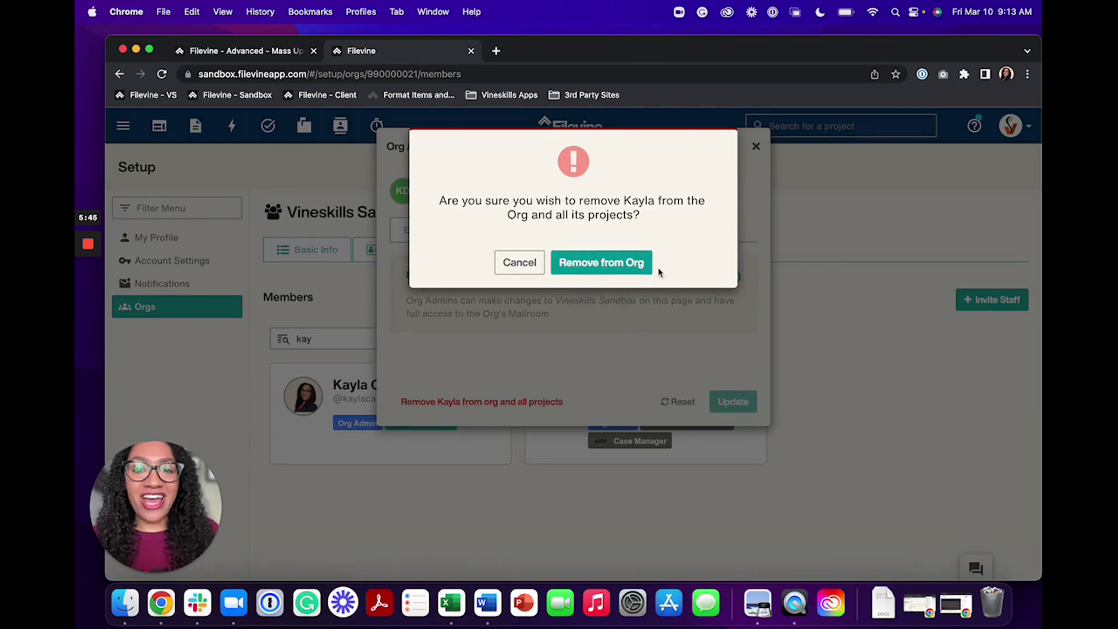
left_click(531, 262)
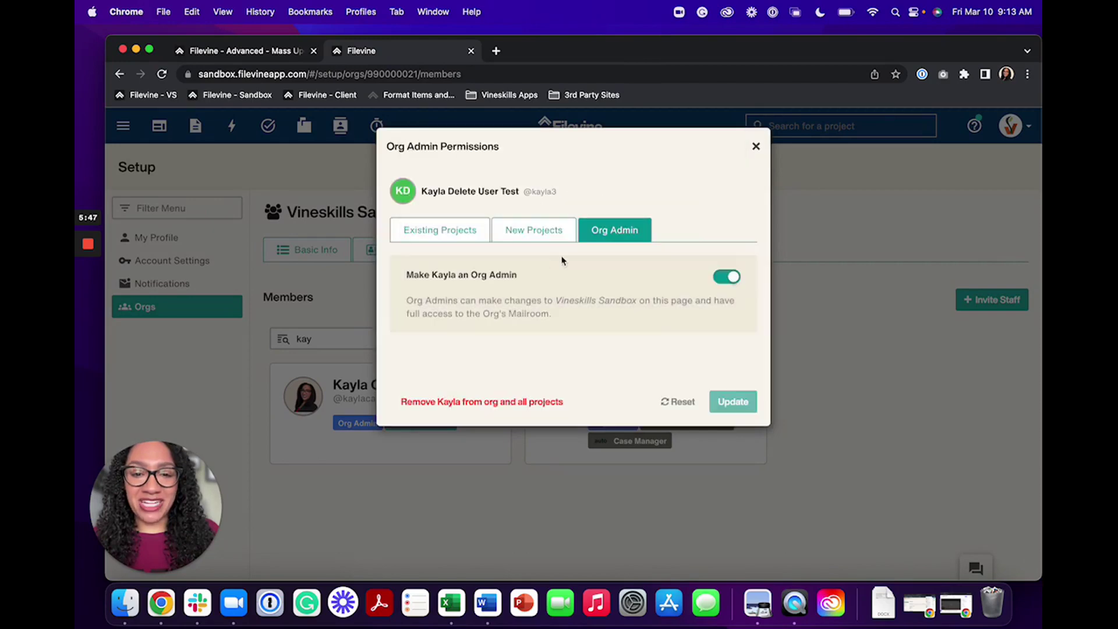
left_click(757, 147)
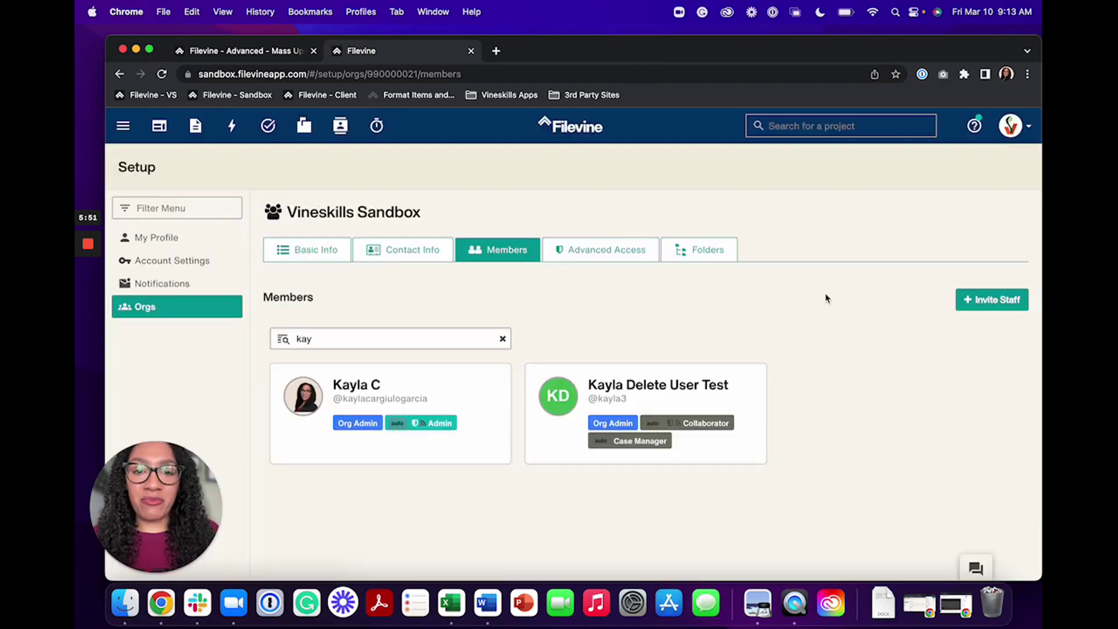